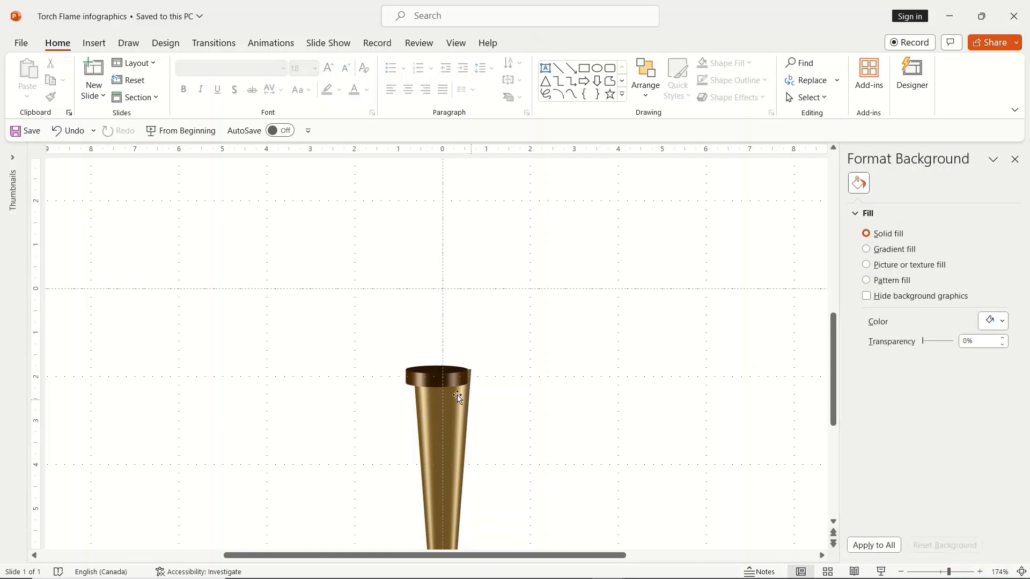
Nudge the dark brown ring at the top of the torch handle so it sits centred over the handle.
{"action": "left_click", "coordinate": [440, 384]}
{"action": "key", "text": "ctrl+Down"}
{"action": "key", "text": "ctrl+Right"}
{"action": "key", "text": "ctrl+Right"}
{"action": "key", "text": "ctrl+Right"}
{"action": "key", "text": "ctrl+Right"}
{"action": "key", "text": "ctrl+Right"}
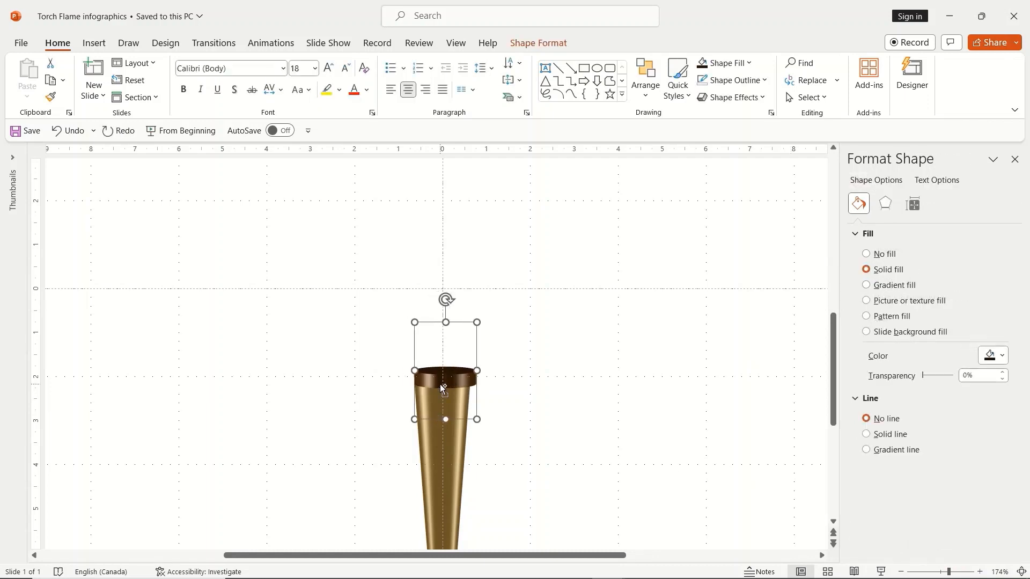
{"action": "left_click", "coordinate": [624, 391]}
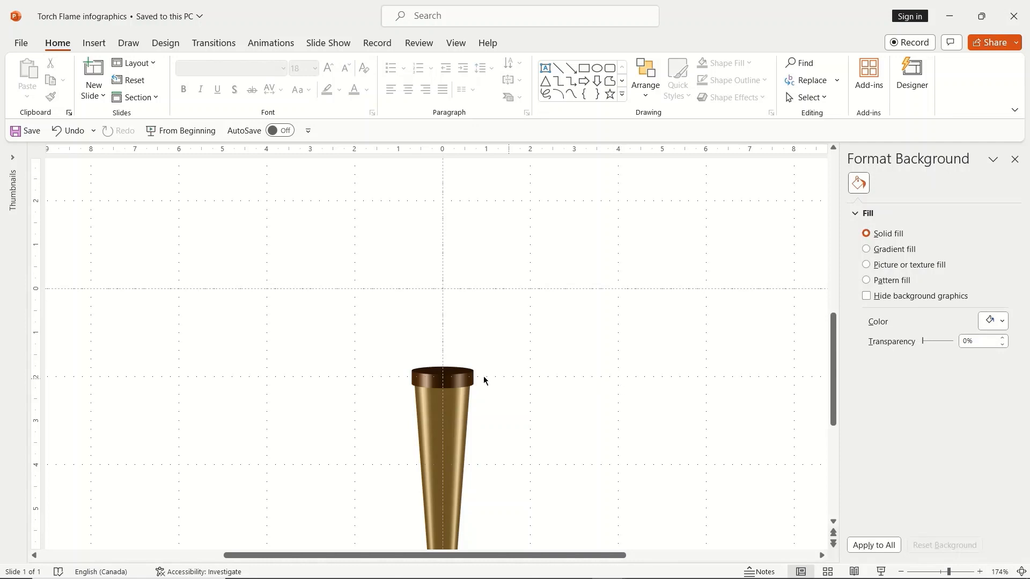
Duplicate the dark brown ring and move the copy clear of the torch, to its right.
{"action": "left_click", "coordinate": [452, 381]}
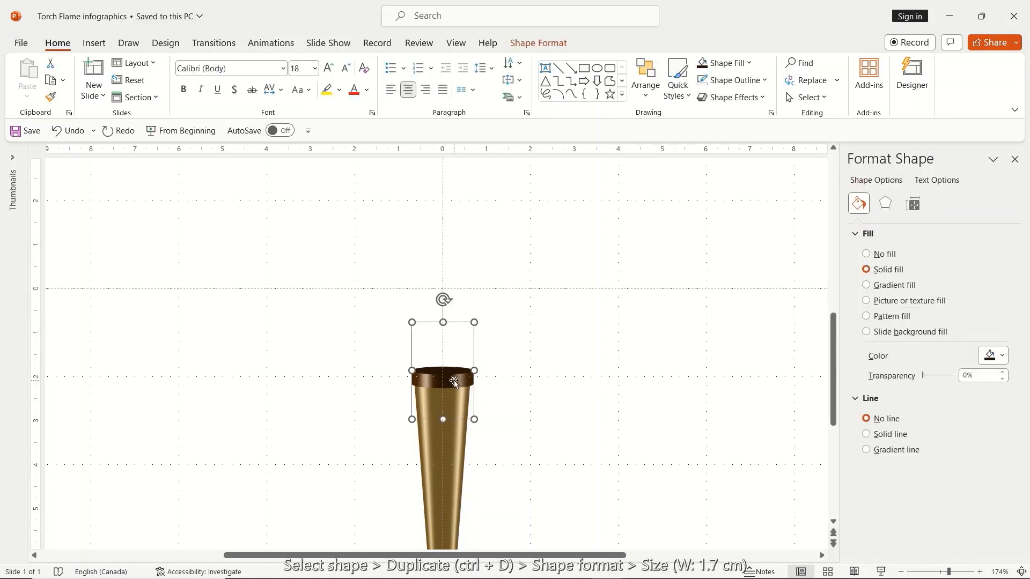
{"action": "key", "text": "ctrl+d"}
{"action": "key", "text": "Right"}
{"action": "key", "text": "Right"}
{"action": "key", "text": "Right"}
{"action": "key", "text": "Right"}
{"action": "key", "text": "Right"}
{"action": "key", "text": "Right"}
{"action": "key", "text": "Right"}
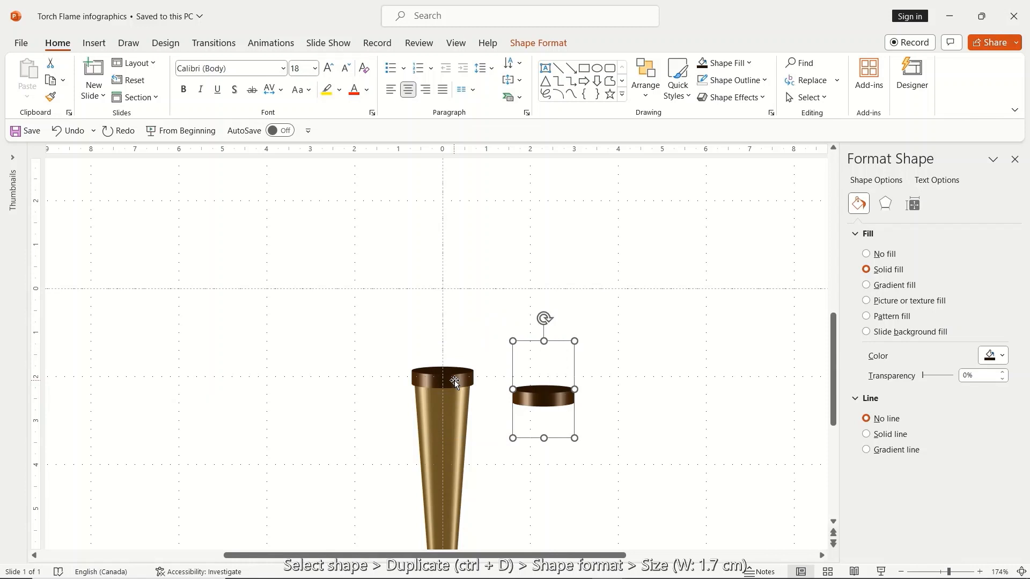
Set the width of the duplicated ring to 1.7 cm.
{"action": "left_click", "coordinate": [535, 46]}
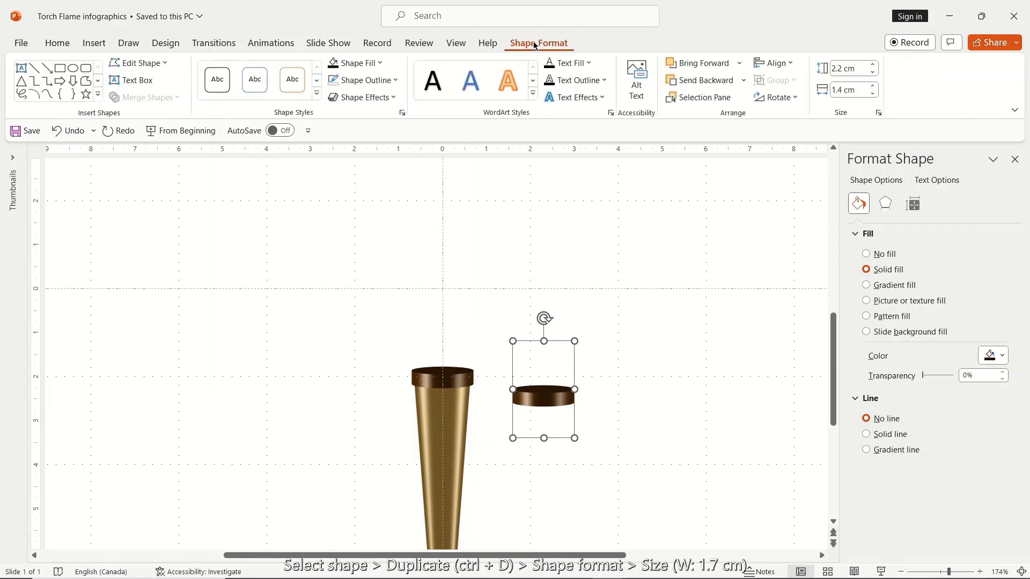
{"action": "left_click", "coordinate": [847, 90]}
{"action": "key", "text": "BackSpace"}
{"action": "type", "text": "7"}
{"action": "key", "text": "Return"}
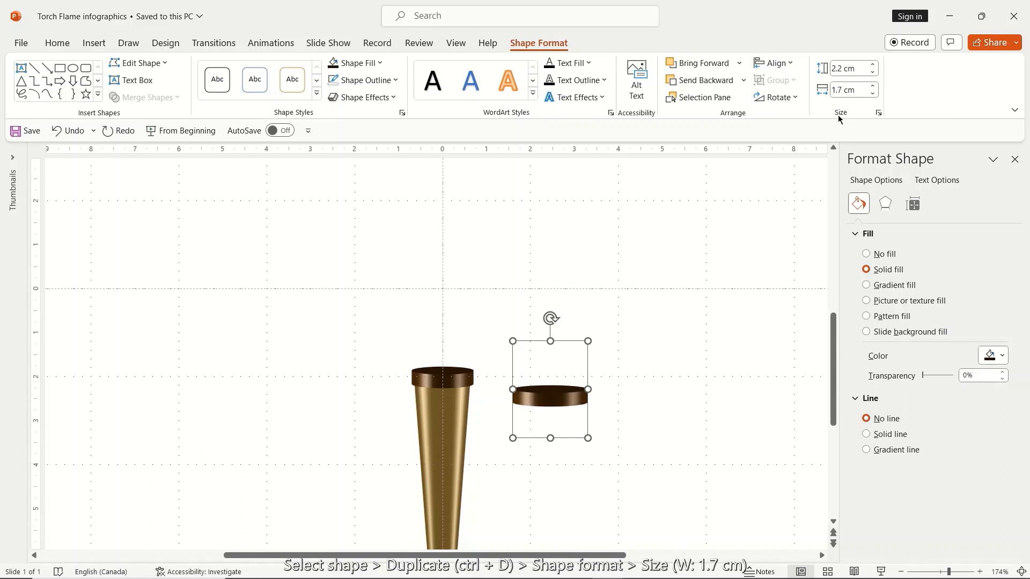
Set the 3-D depth of the duplicated ring to 14.5 pt.
{"action": "left_click", "coordinate": [886, 205]}
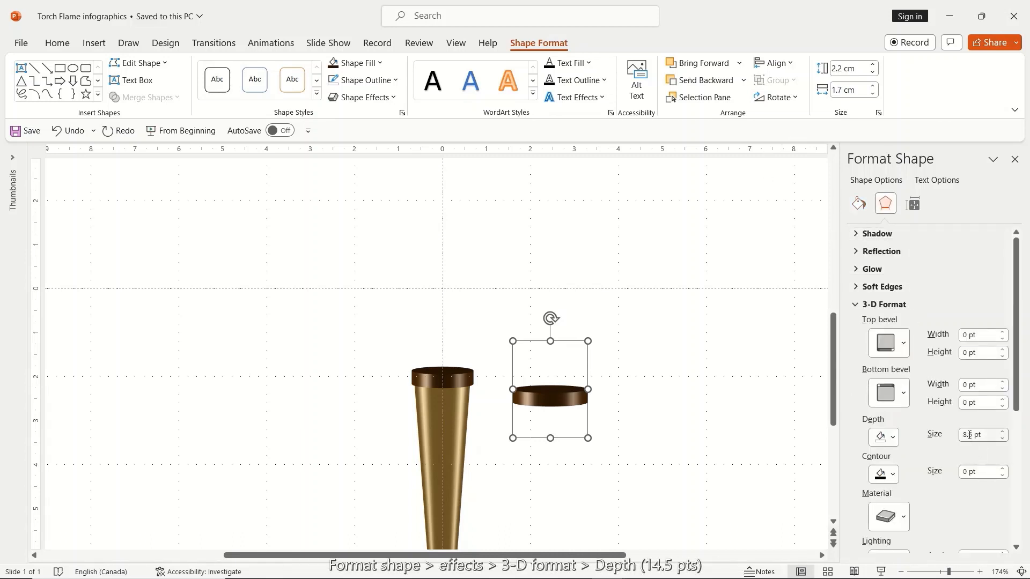
{"action": "left_click", "coordinate": [971, 434]}
{"action": "key", "text": "BackSpace"}
{"action": "key", "text": "BackSpace"}
{"action": "key", "text": "BackSpace"}
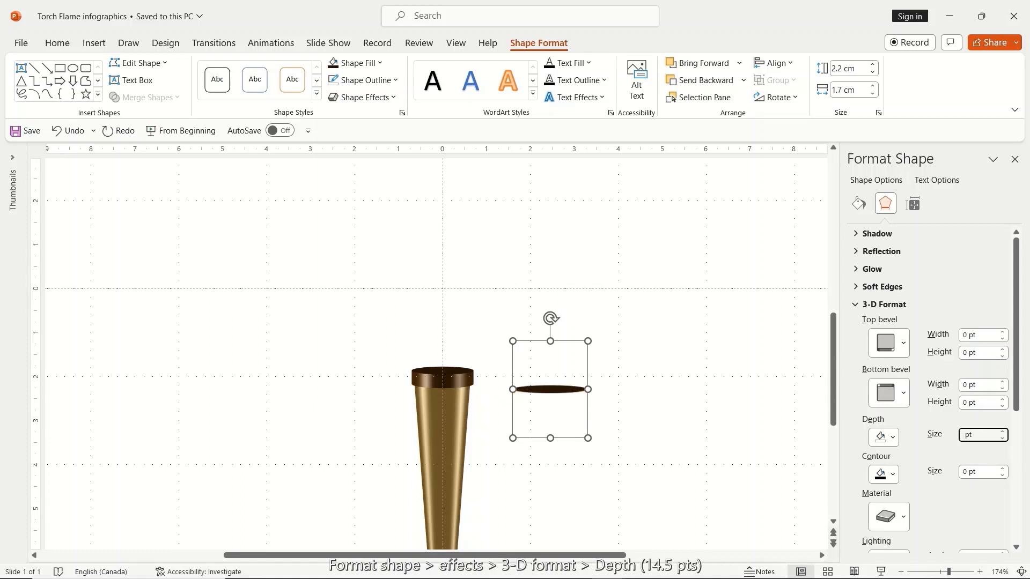
{"action": "type", "text": "14 "}
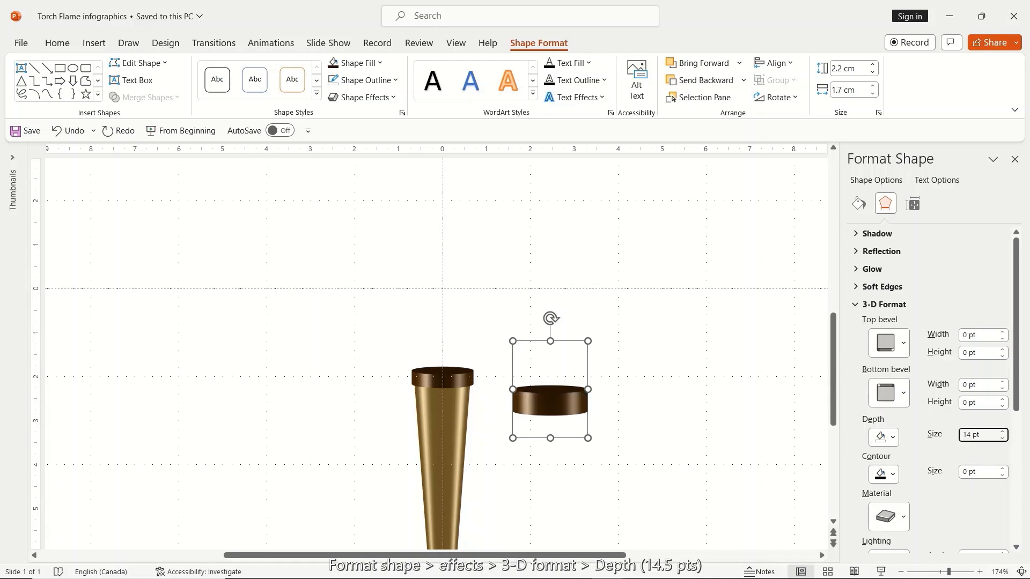
{"action": "type", "text": ".5"}
{"action": "left_click", "coordinate": [722, 470]}
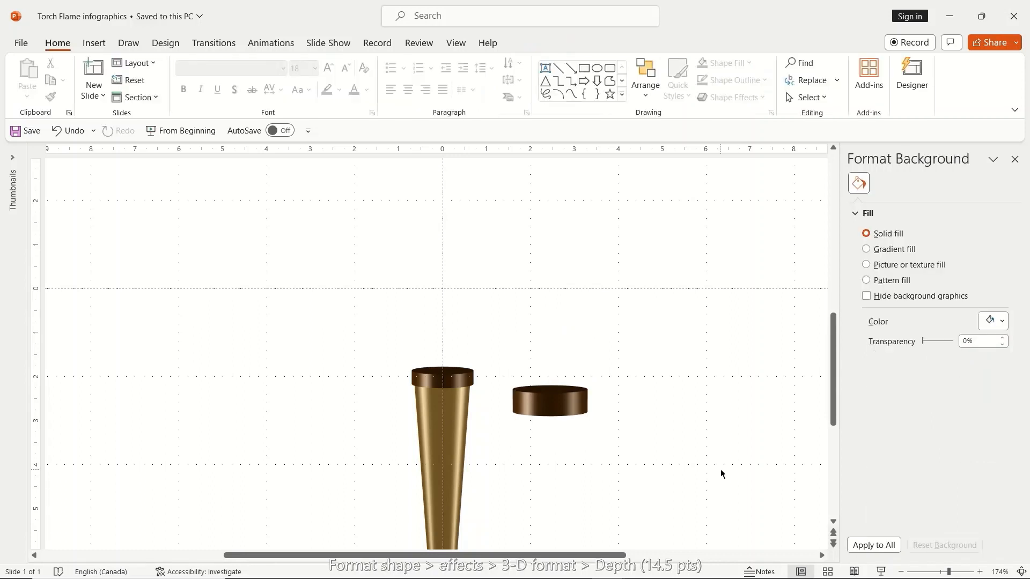
Move the 1.7 cm ring directly on top of the smaller ring, centred on the torch handle.
{"action": "left_click", "coordinate": [559, 411]}
{"action": "key", "text": "Up"}
{"action": "key", "text": "Up"}
{"action": "key", "text": "Up"}
{"action": "key", "text": "Up"}
{"action": "key", "text": "Up"}
{"action": "key", "text": "Up"}
{"action": "key", "text": "Up"}
{"action": "key", "text": "Up"}
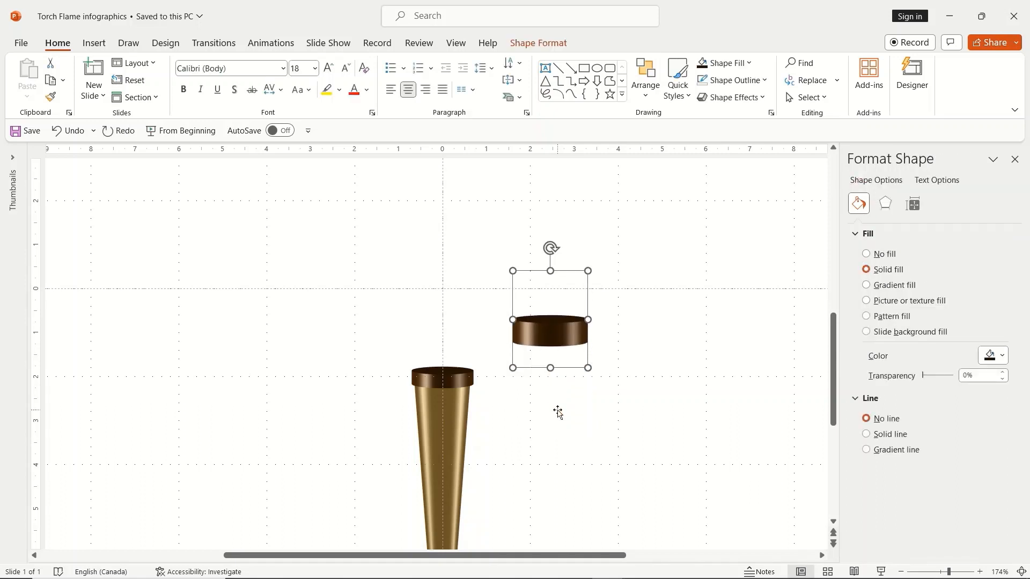
{"action": "key", "text": "Left"}
{"action": "key", "text": "Left"}
{"action": "key", "text": "Left"}
{"action": "key", "text": "Left"}
{"action": "key", "text": "Left"}
{"action": "key", "text": "Left"}
{"action": "key", "text": "Left"}
{"action": "key", "text": "Left"}
{"action": "key", "text": "Left"}
{"action": "key", "text": "Left"}
{"action": "key", "text": "Left"}
{"action": "key", "text": "Left"}
{"action": "key", "text": "Left"}
{"action": "key", "text": "Left"}
{"action": "key", "text": "Left"}
{"action": "key", "text": "Left"}
{"action": "key", "text": "Left"}
{"action": "key", "text": "Left"}
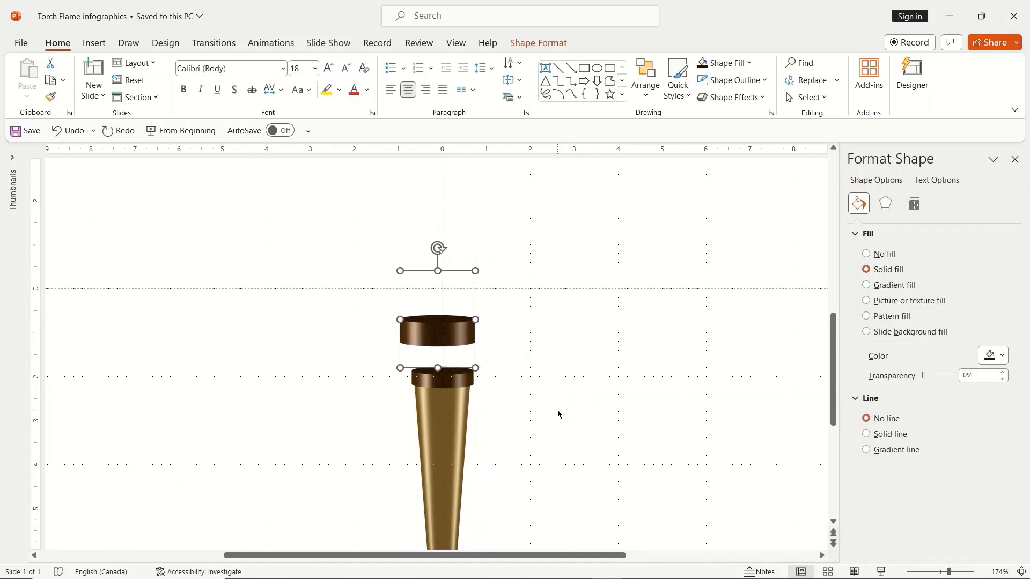
{"action": "key", "text": "Down"}
{"action": "key", "text": "Down"}
{"action": "key", "text": "Down"}
{"action": "key", "text": "Down"}
{"action": "key", "text": "Down"}
{"action": "key", "text": "Down"}
{"action": "key", "text": "Down"}
{"action": "key", "text": "Down"}
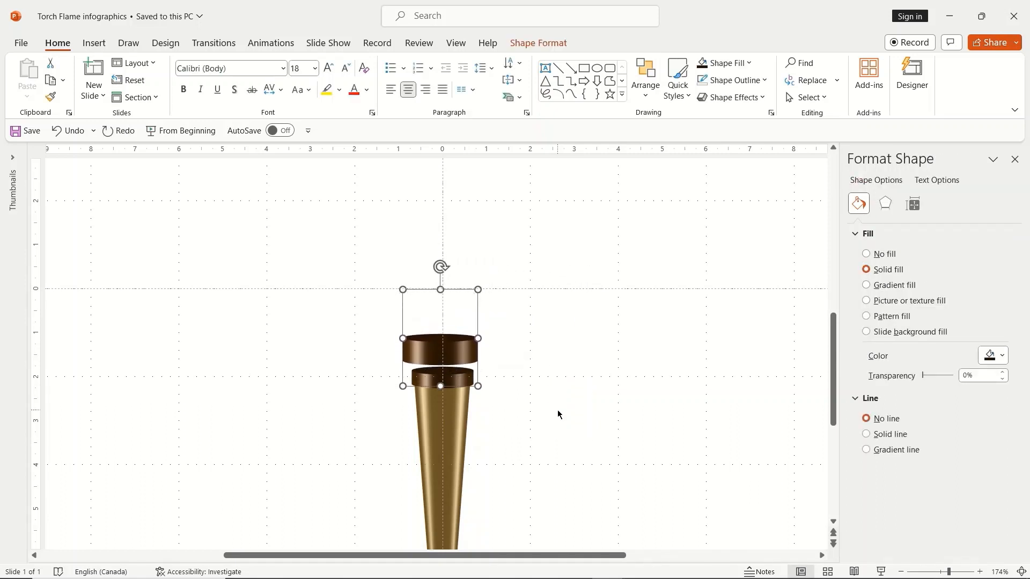
{"action": "key", "text": "ctrl+Right"}
{"action": "key", "text": "ctrl+Right"}
{"action": "key", "text": "ctrl+Right"}
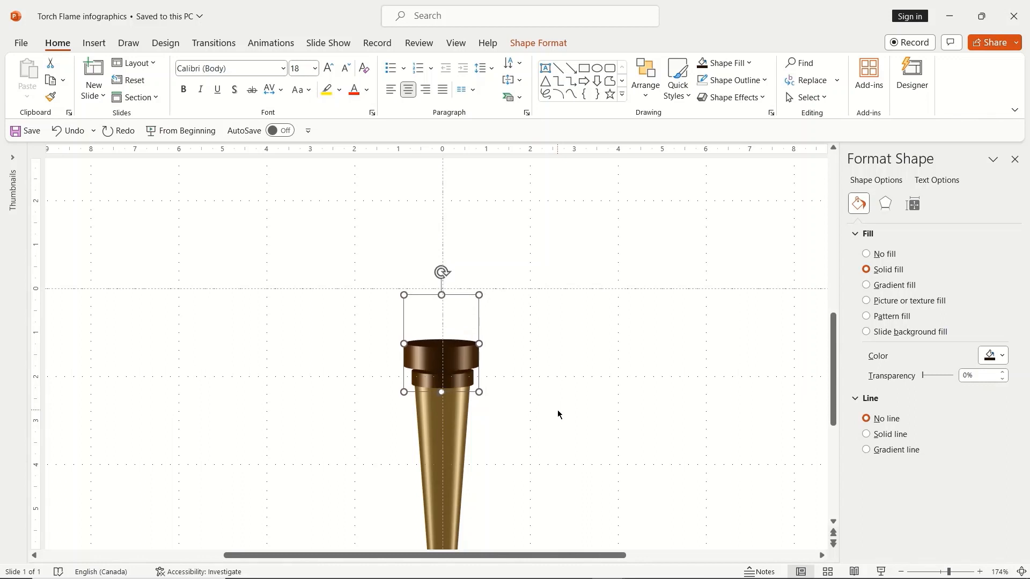
{"action": "left_click", "coordinate": [558, 415]}
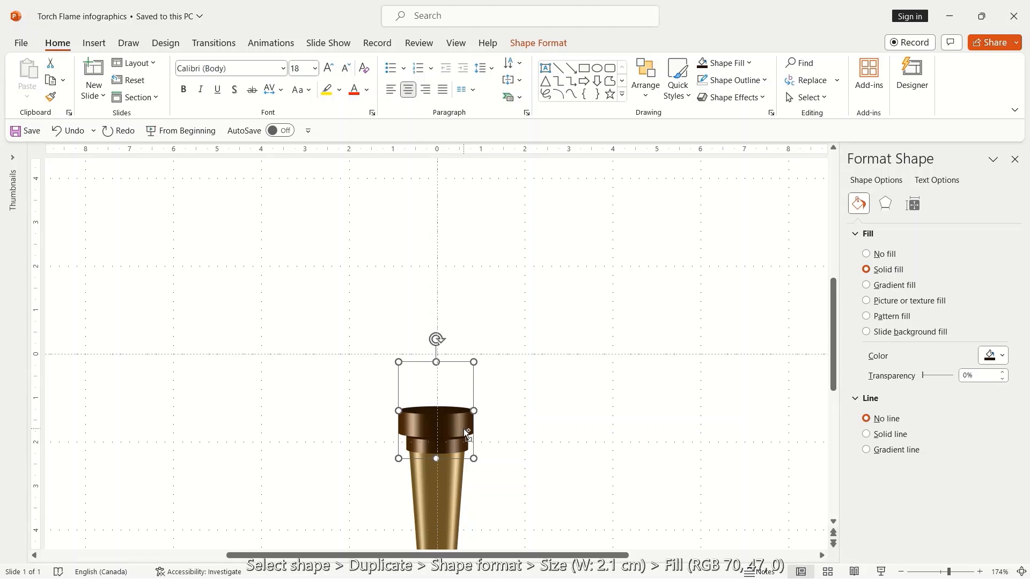
Copy the torch's upper, wider ring and place the copy to the right of the torch.
{"action": "key", "text": "ctrl+c"}
{"action": "key", "text": "ctrl+v"}
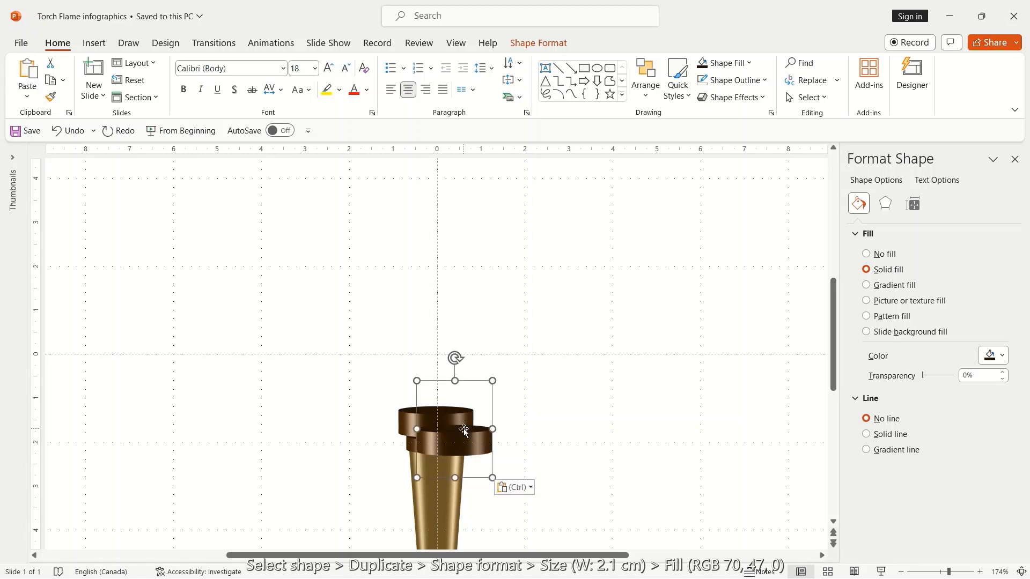
{"action": "key", "text": "Right"}
{"action": "key", "text": "Right"}
{"action": "key", "text": "Right"}
{"action": "key", "text": "Right"}
{"action": "key", "text": "Right"}
{"action": "key", "text": "Right"}
{"action": "key", "text": "Right"}
{"action": "key", "text": "Right"}
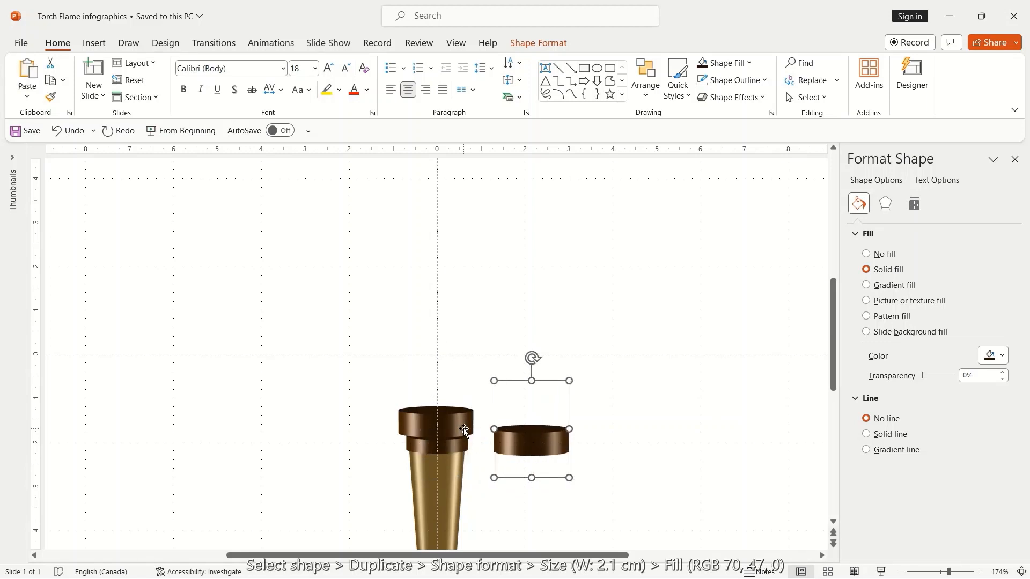
Set the width of the newly copied ring to 2.1 cm.
{"action": "left_click", "coordinate": [539, 43]}
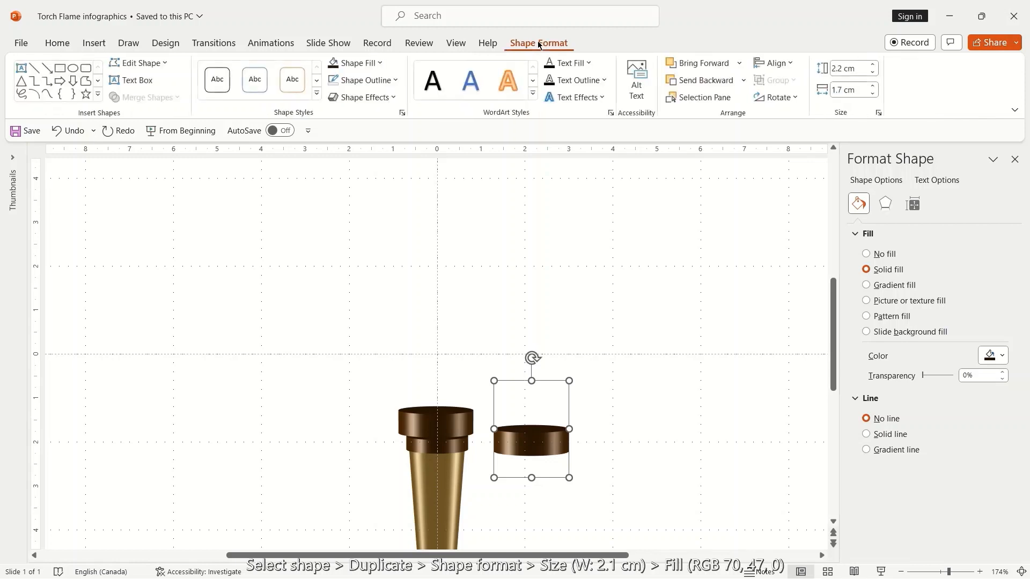
{"action": "left_click", "coordinate": [842, 90]}
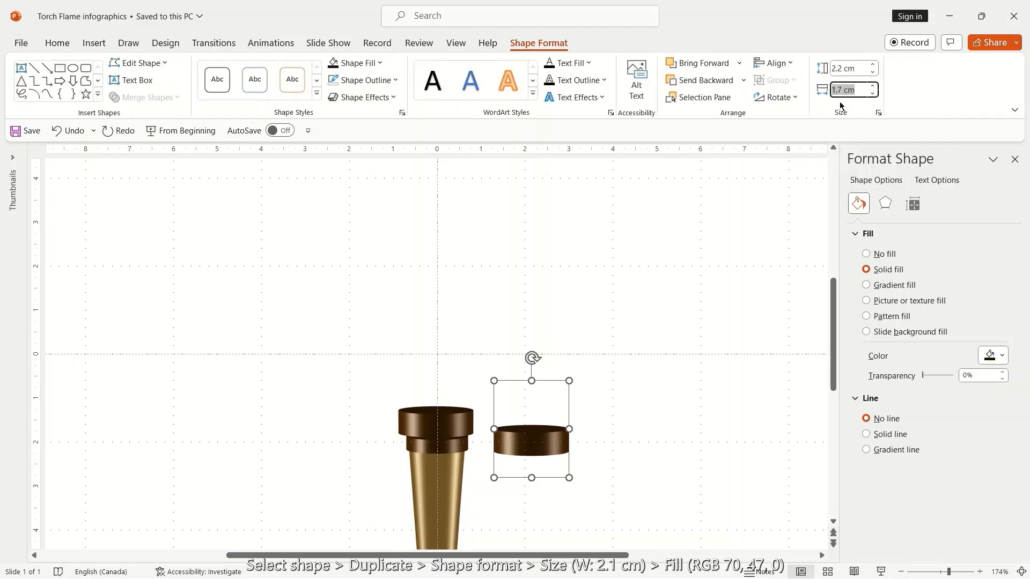
{"action": "type", "text": "2.1"}
{"action": "key", "text": "Return"}
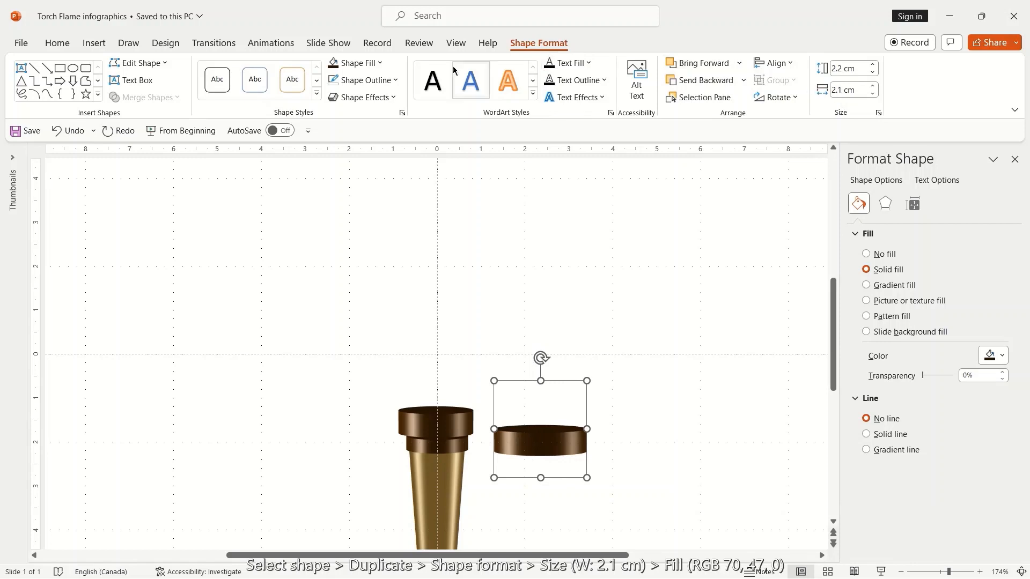
Fill the 2.1 cm ring with the custom colour RGB 70, 47, 0.
{"action": "left_click", "coordinate": [384, 63]}
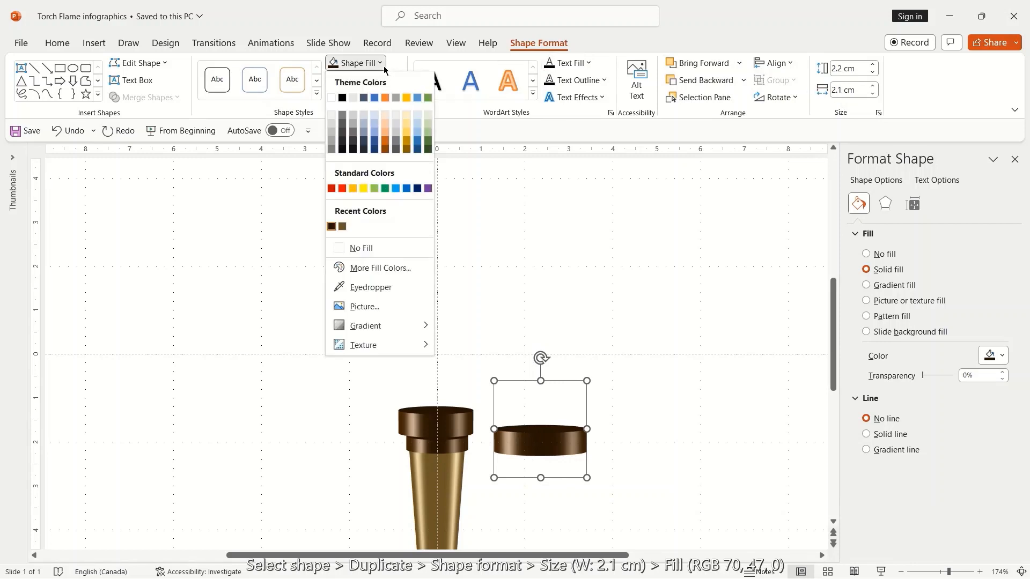
{"action": "left_click", "coordinate": [384, 268]}
{"action": "double_click", "coordinate": [226, 290]}
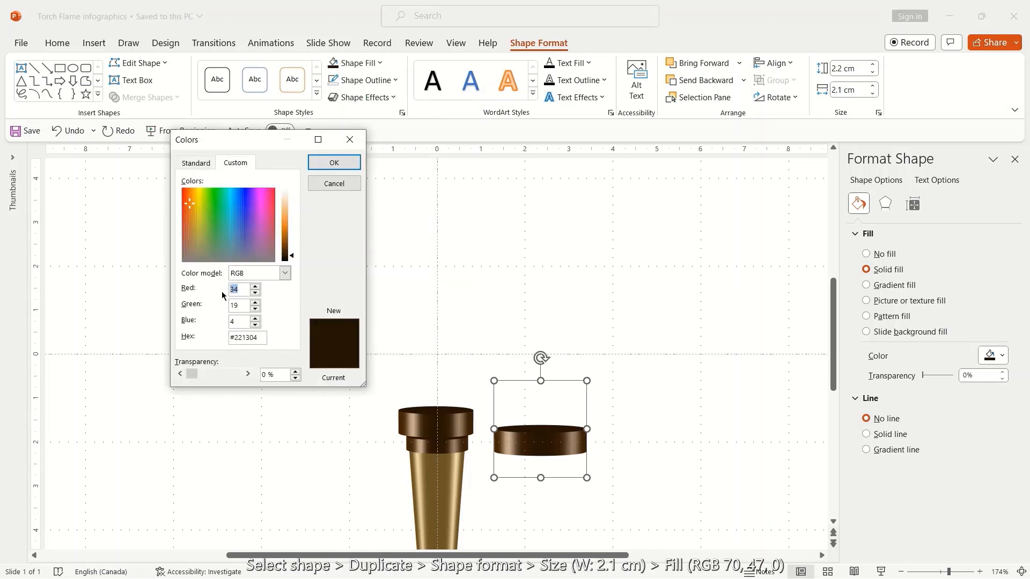
{"action": "type", "text": "7"}
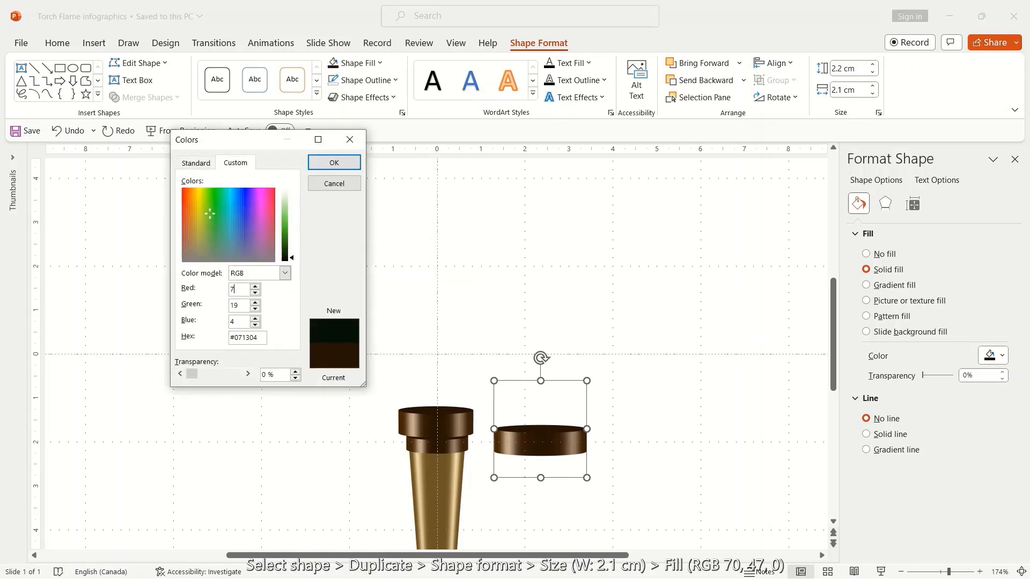
{"action": "type", "text": "0"}
{"action": "key", "text": "Tab"}
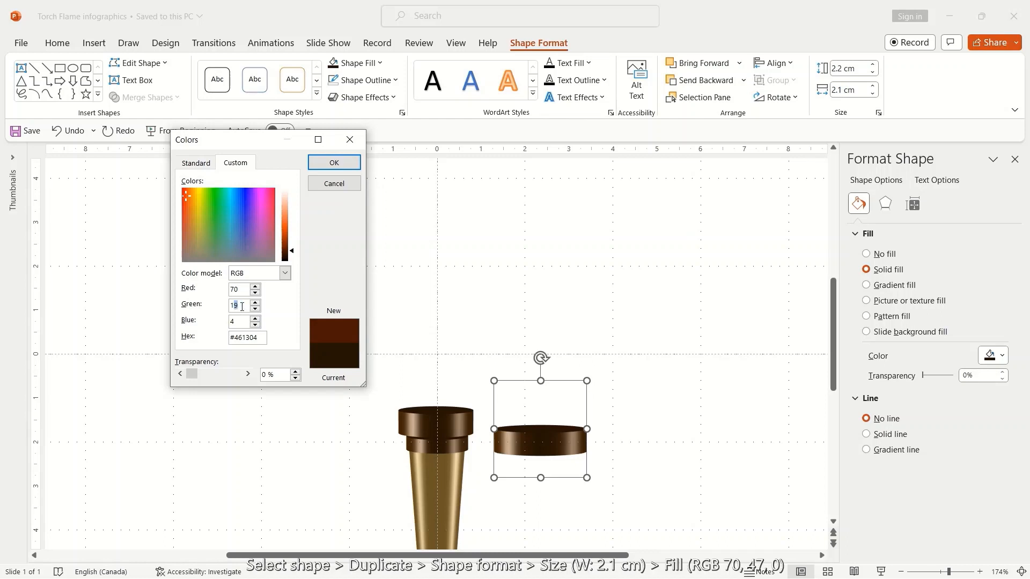
{"action": "type", "text": "47"}
{"action": "key", "text": "Tab"}
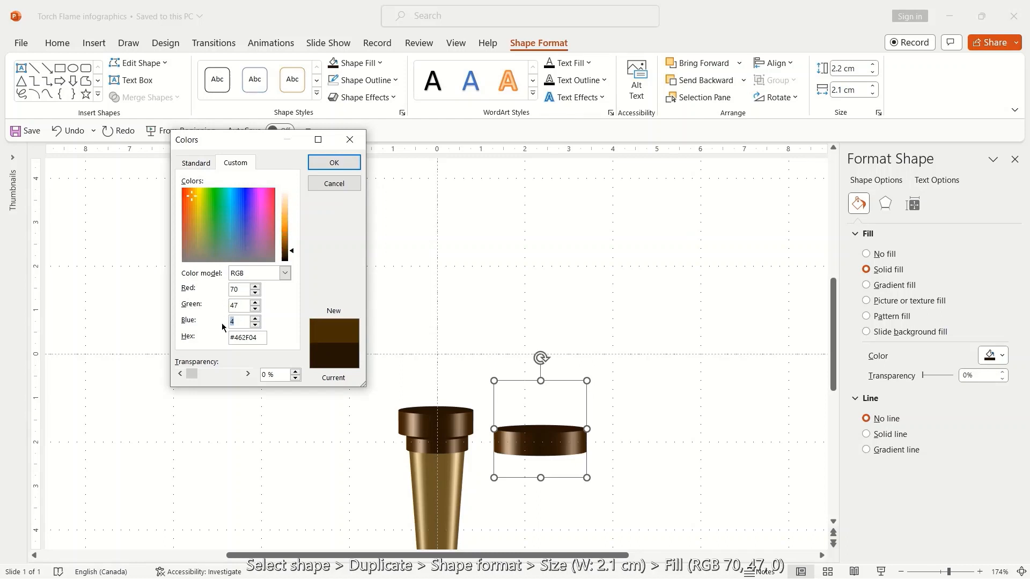
{"action": "type", "text": "0"}
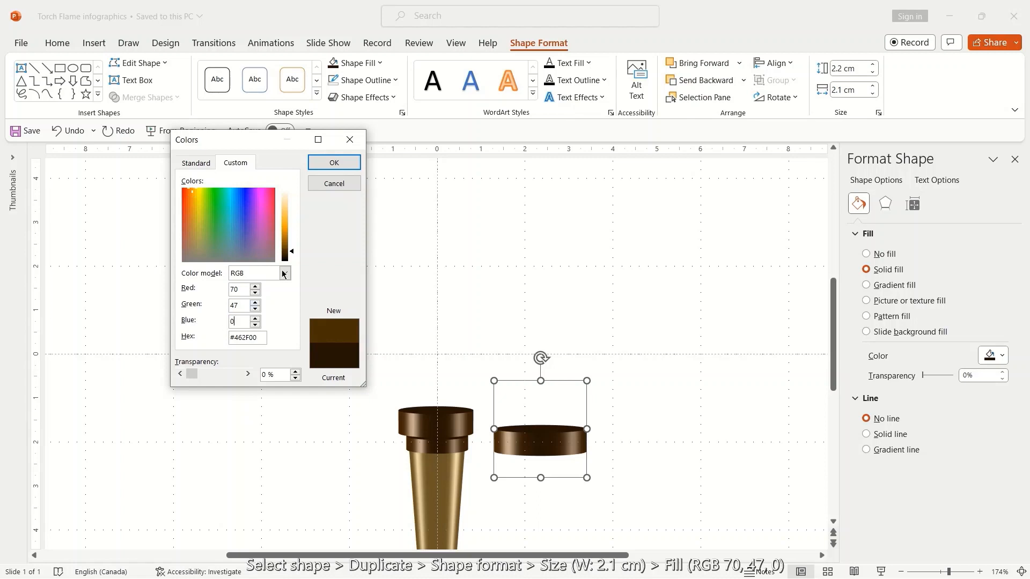
{"action": "left_click", "coordinate": [326, 169]}
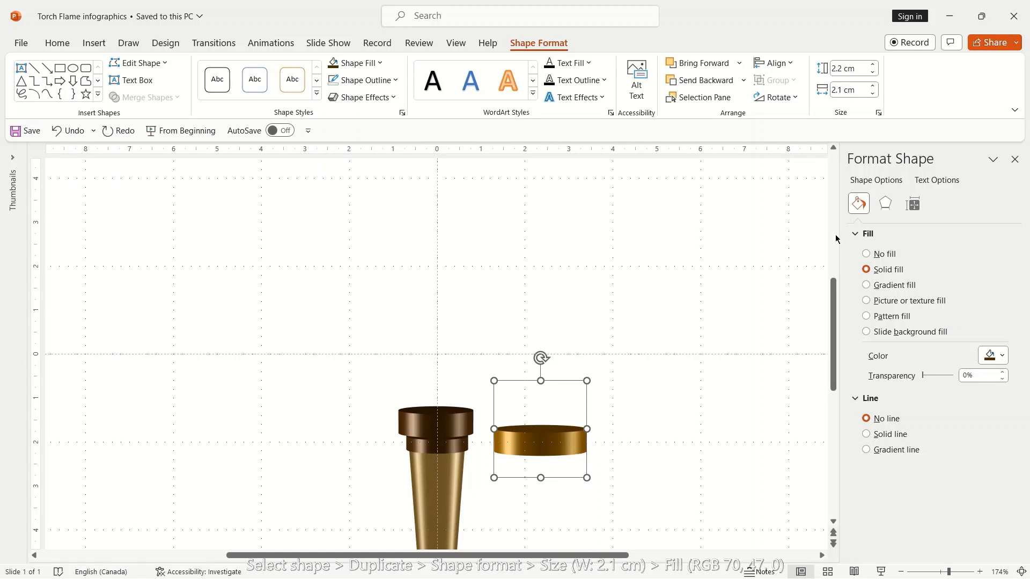
Give the 2.1 cm ring an Angle top bevel with a width of 2 pt and a height of 8 pt.
{"action": "left_click", "coordinate": [892, 207]}
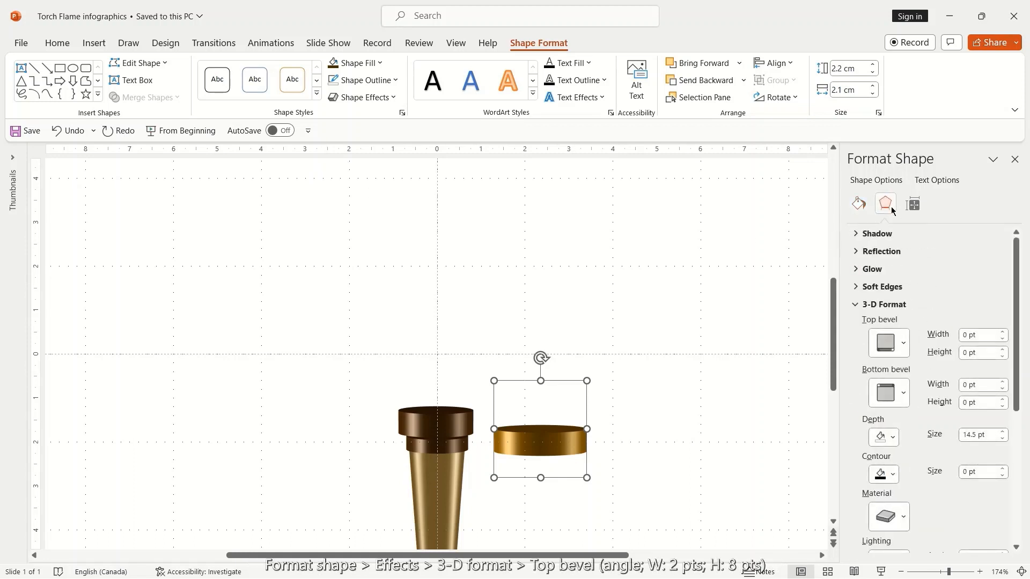
{"action": "left_click", "coordinate": [890, 344]}
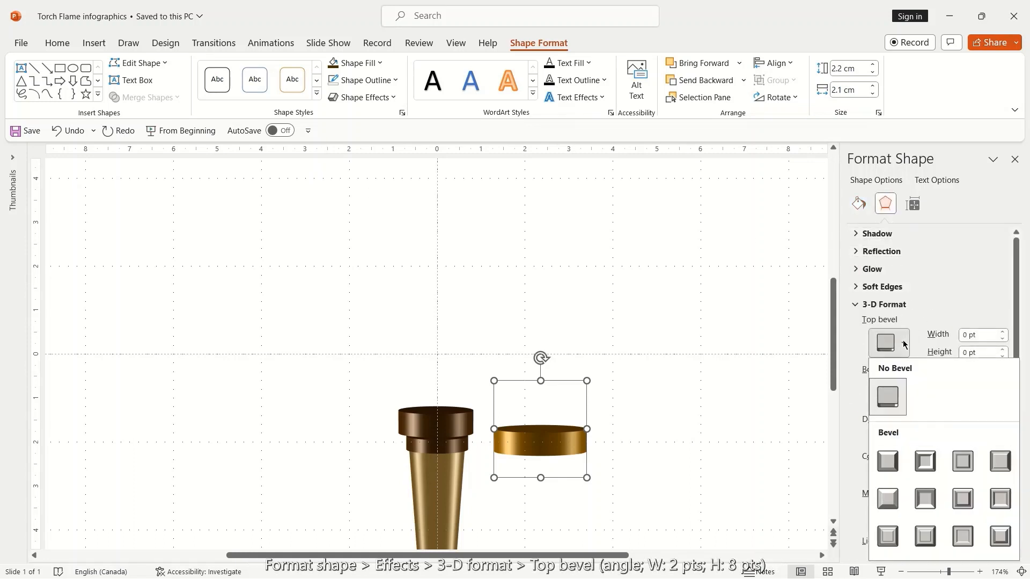
{"action": "left_click", "coordinate": [888, 496]}
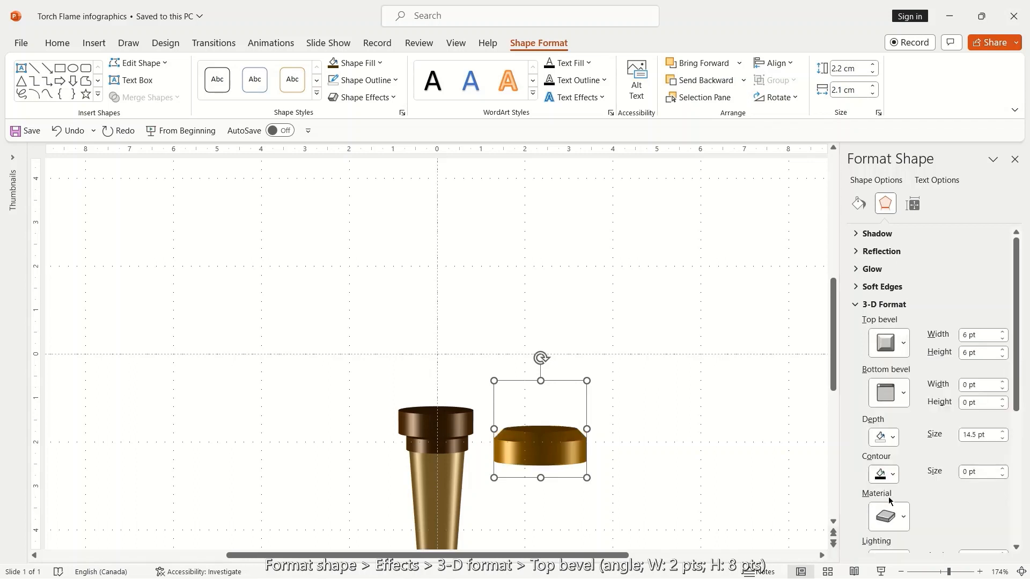
{"action": "left_click", "coordinate": [966, 334]}
{"action": "key", "text": "BackSpace"}
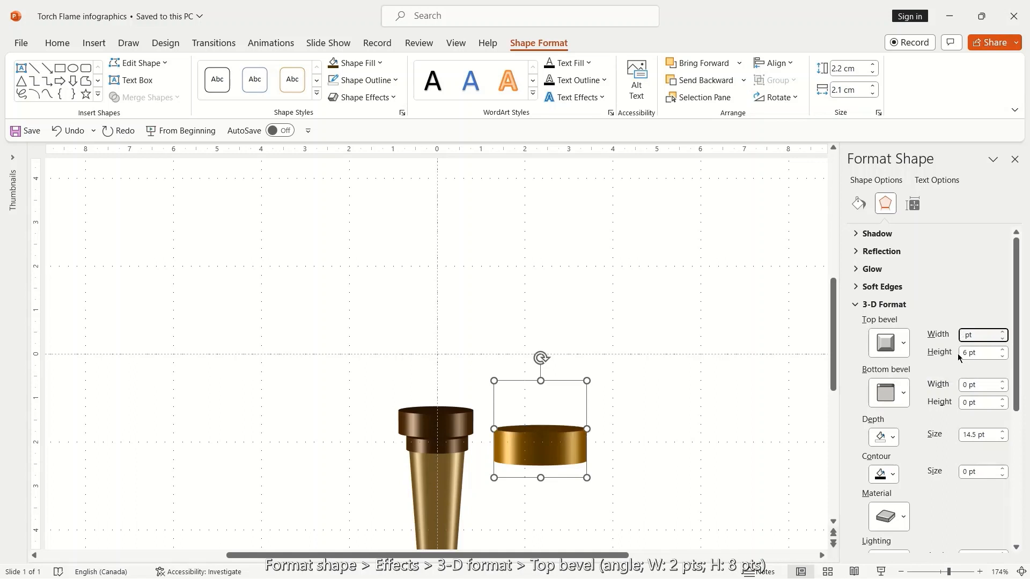
{"action": "type", "text": "2"}
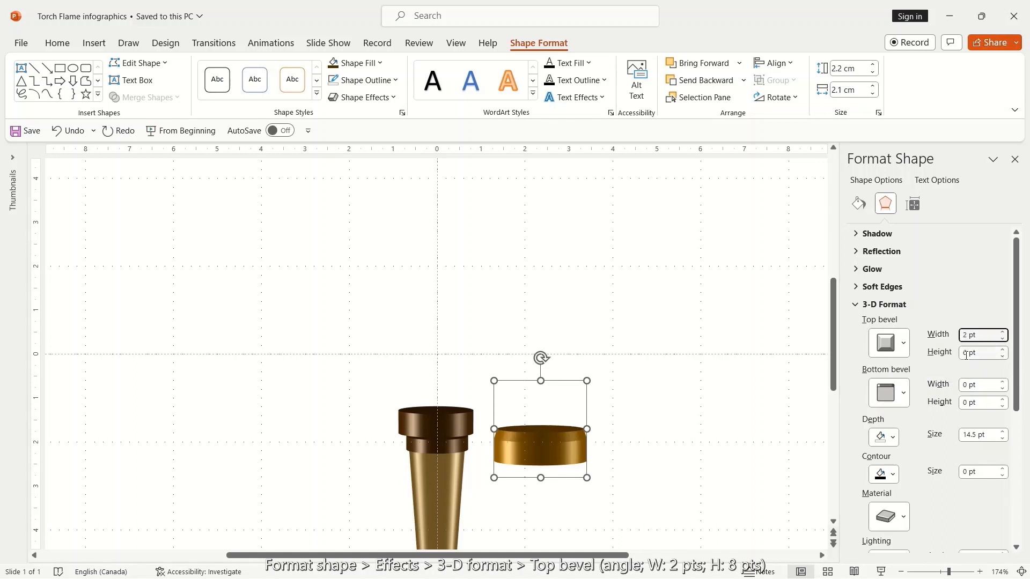
{"action": "left_click", "coordinate": [967, 356]}
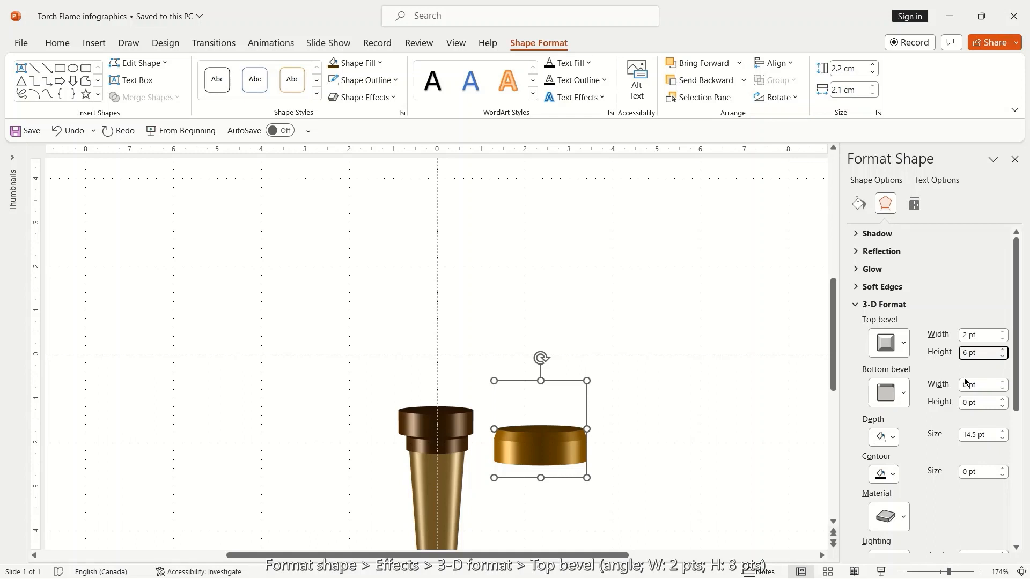
{"action": "key", "text": "BackSpace"}
{"action": "type", "text": "8"}
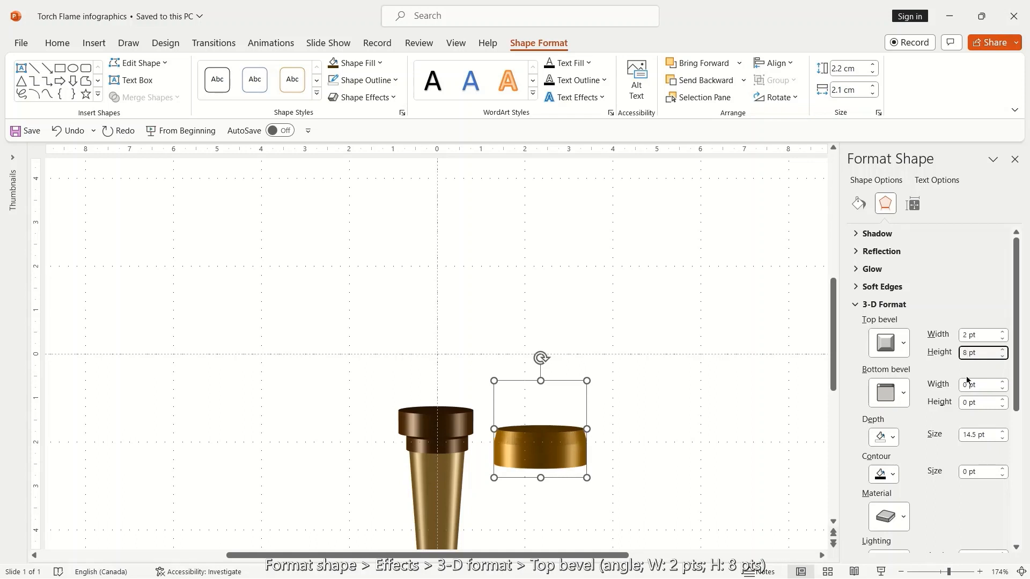
Set the 3-D depth of the 2.1 cm ring to 0 pt.
{"action": "left_click", "coordinate": [978, 435]}
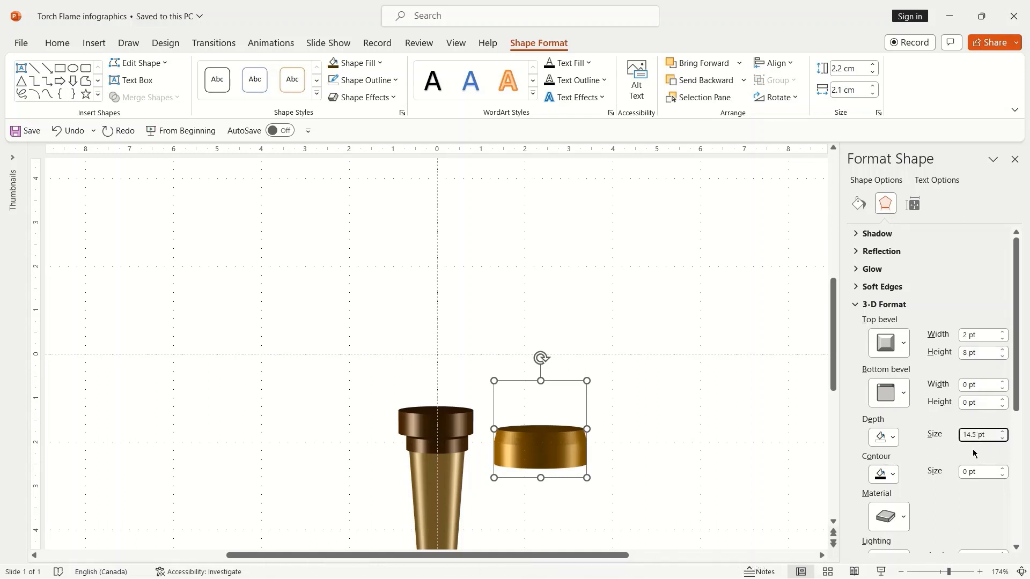
{"action": "key", "text": "BackSpace"}
{"action": "key", "text": "BackSpace"}
{"action": "key", "text": "BackSpace"}
{"action": "key", "text": "BackSpace"}
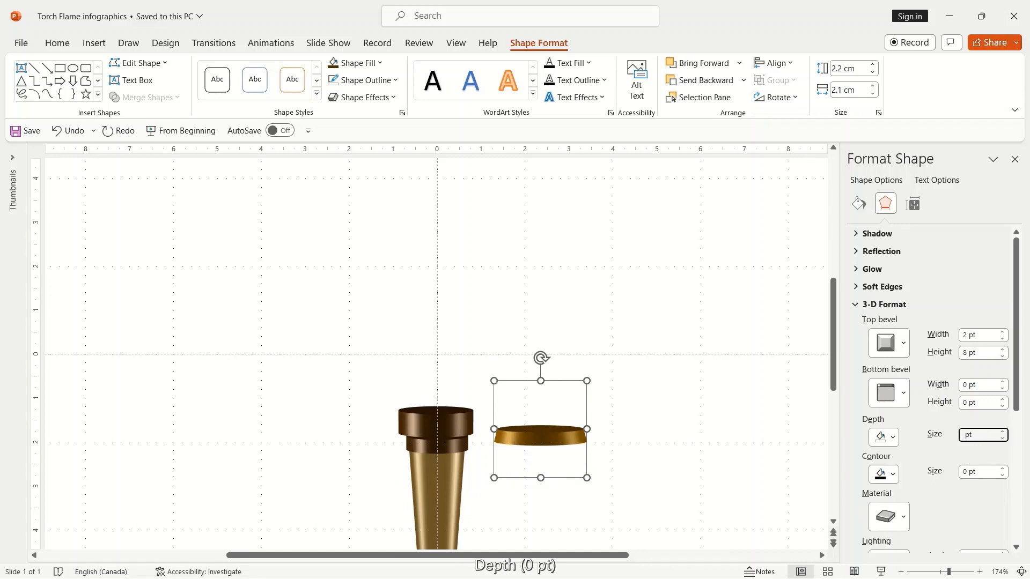
{"action": "type", "text": "0"}
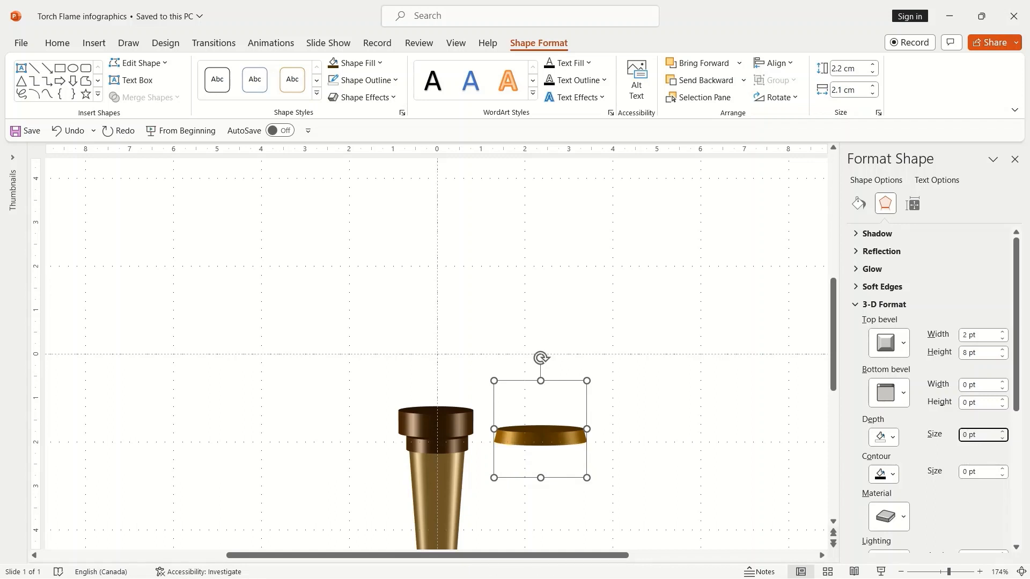
Set the 2.1 cm ring's 3-D Y rotation to 270.4° and deselect the ring.
{"action": "scroll", "coordinate": [929, 498], "scroll_direction": "down", "scroll_amount": 3}
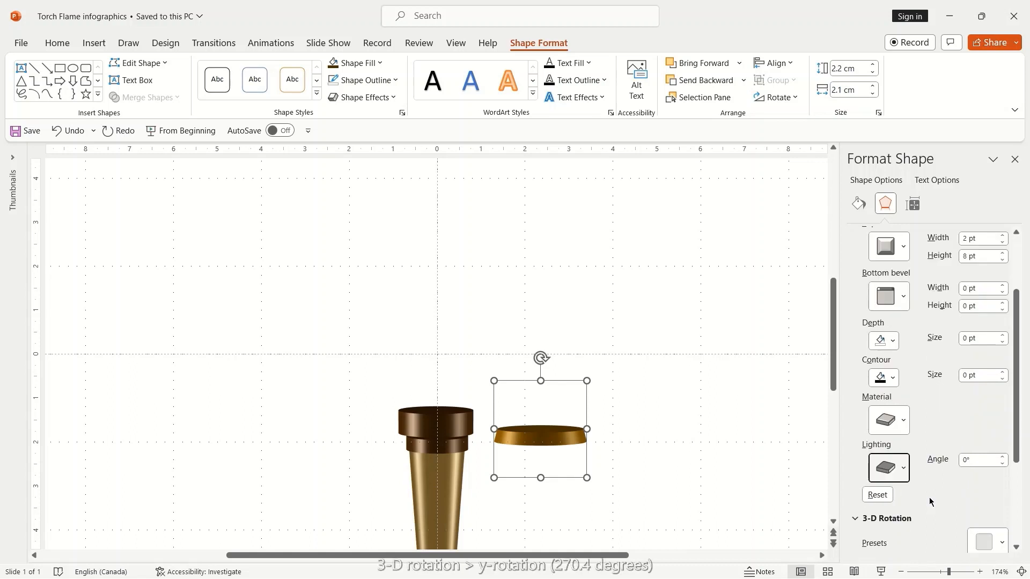
{"action": "left_click", "coordinate": [1015, 547]}
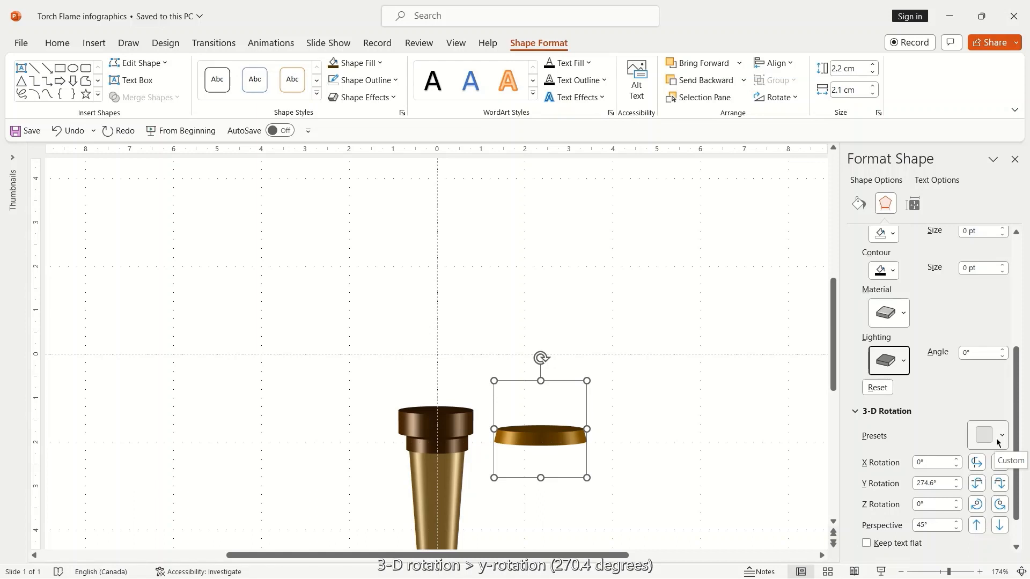
{"action": "left_click", "coordinate": [932, 483]}
{"action": "key", "text": "BackSpace"}
{"action": "type", "text": "0"}
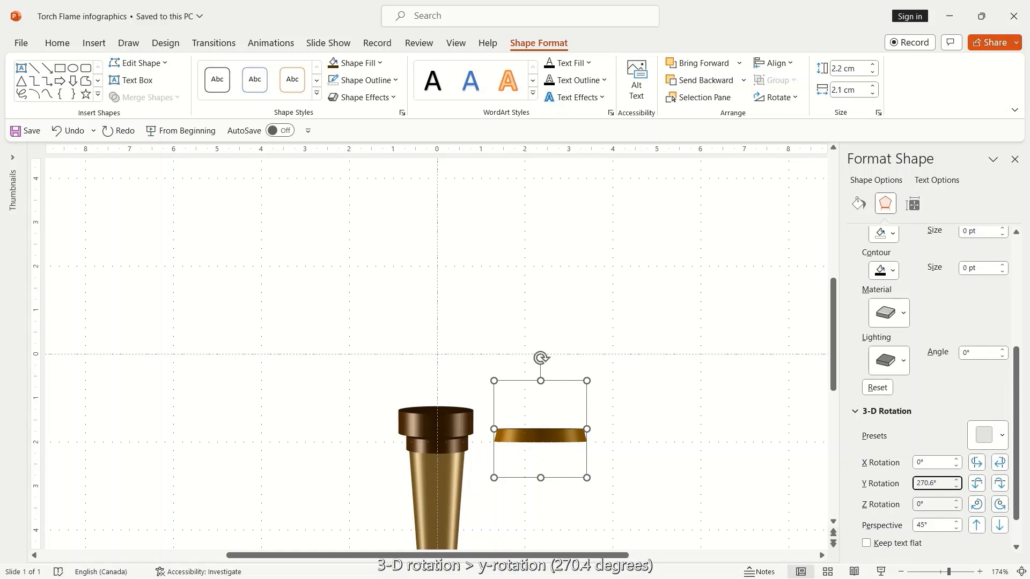
{"action": "key", "text": "BackSpace"}
{"action": "type", "text": "4"}
{"action": "left_click", "coordinate": [674, 482]}
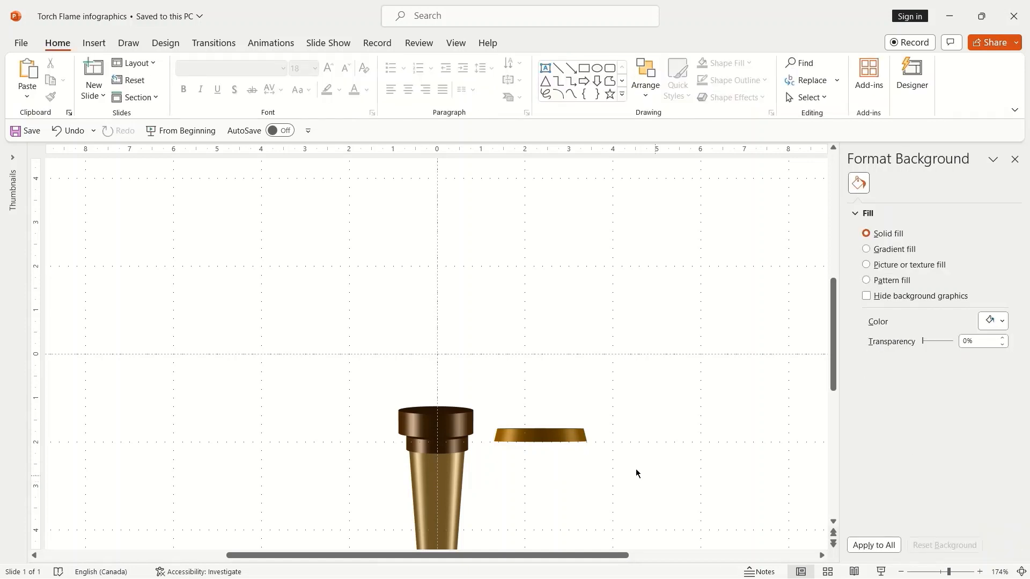
Move the beveled 2.1 cm ring onto the top of the torch, centred over the dark brown rings.
{"action": "left_click_drag", "start_coordinate": [558, 437], "coordinate": [459, 410]}
{"action": "key", "text": "ctrl+z"}
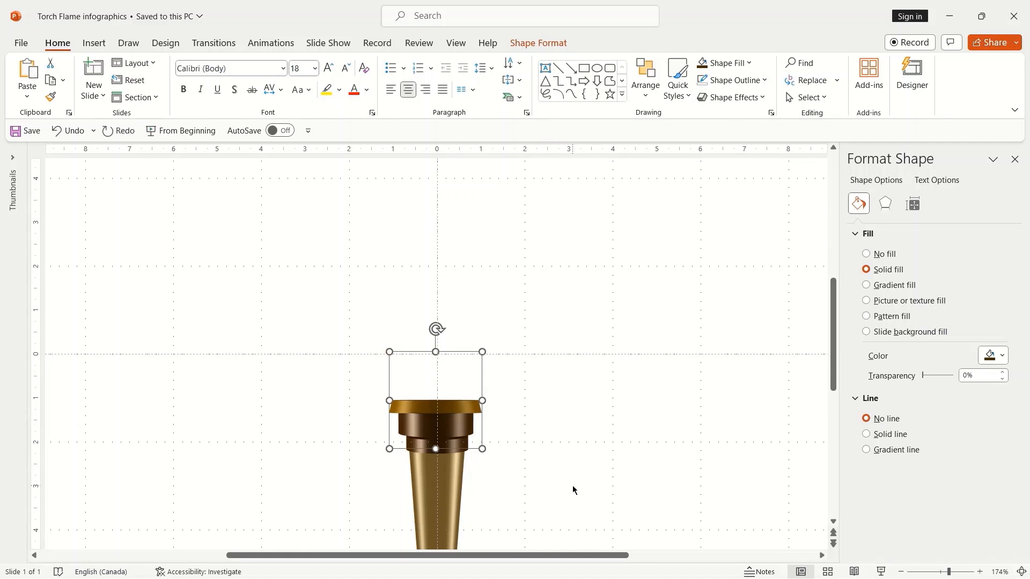
{"action": "left_click", "coordinate": [572, 485]}
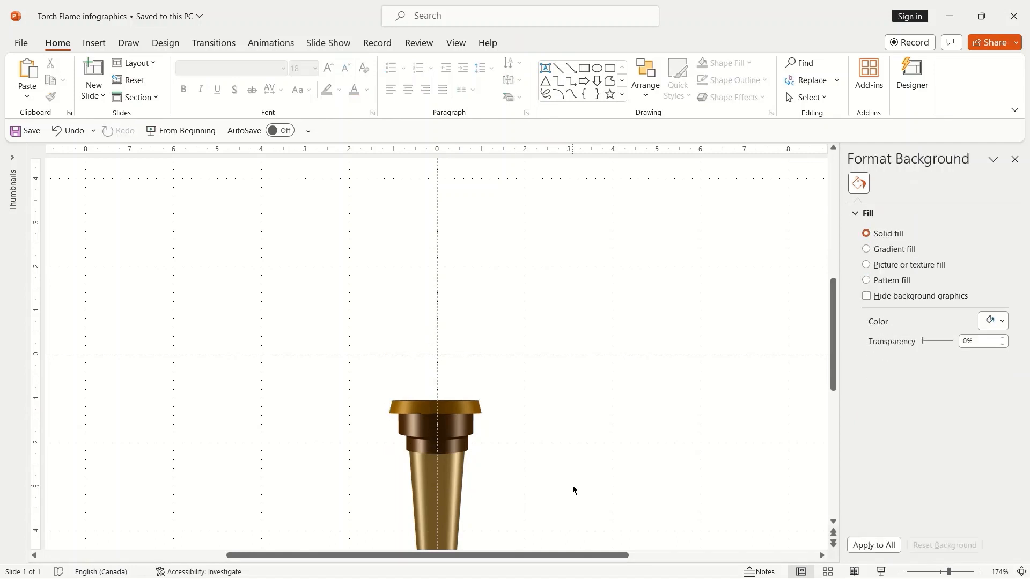
Draw an oval about 2 cm wide and 1 cm high above and to the right of the torch.
{"action": "left_click", "coordinate": [101, 44]}
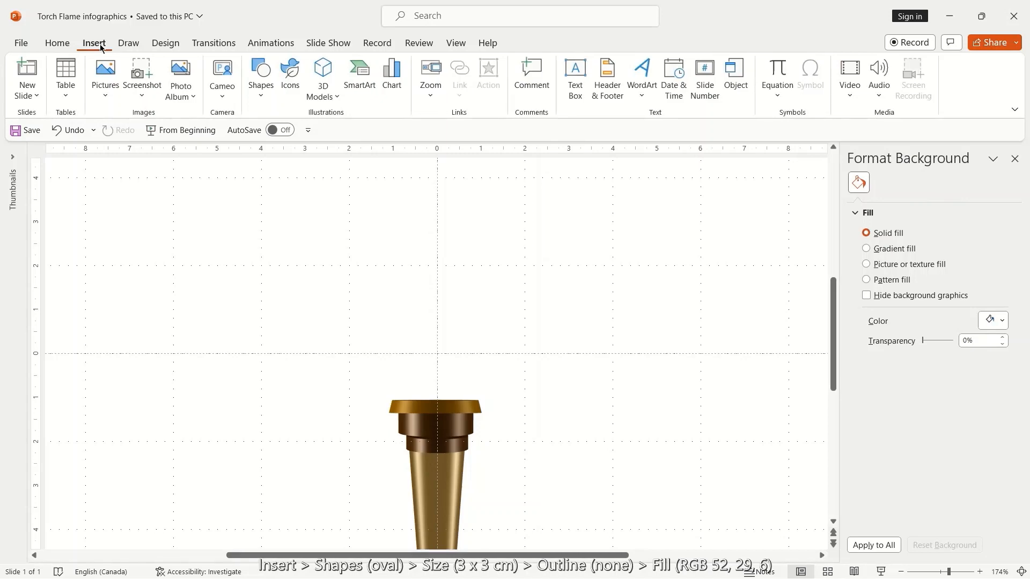
{"action": "left_click", "coordinate": [261, 99]}
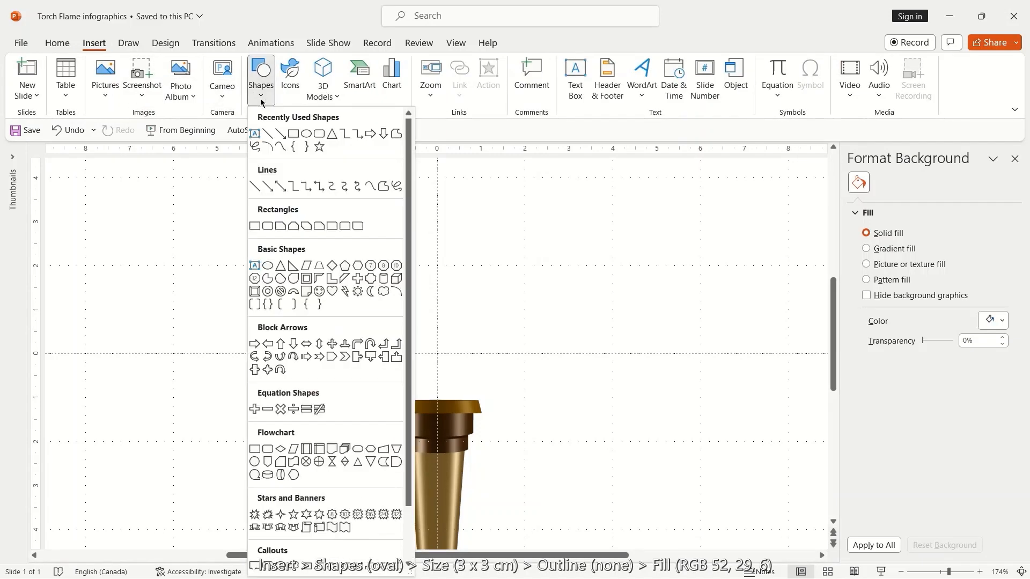
{"action": "left_click", "coordinate": [306, 136]}
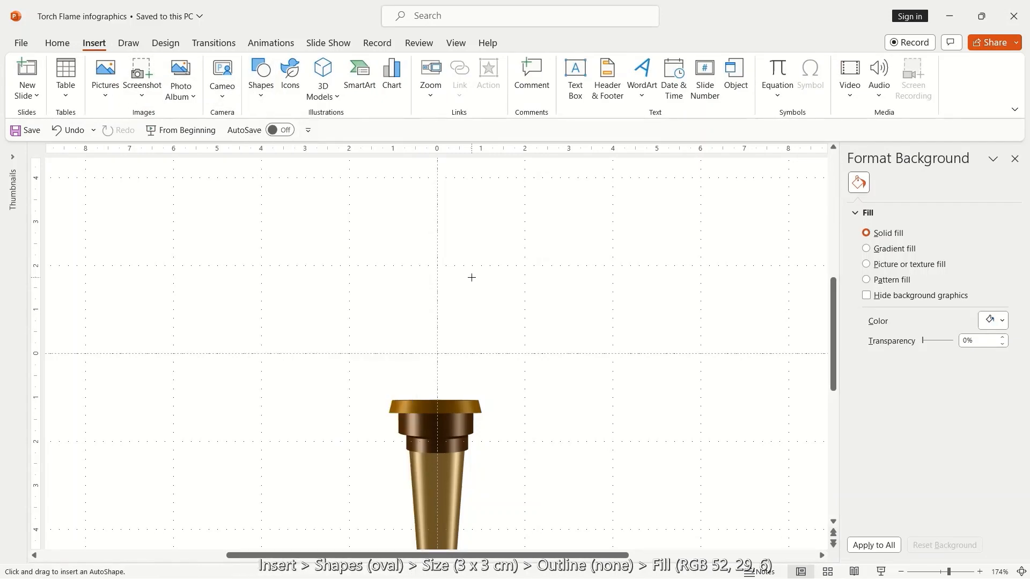
{"action": "left_click_drag", "start_coordinate": [473, 274], "coordinate": [561, 319]}
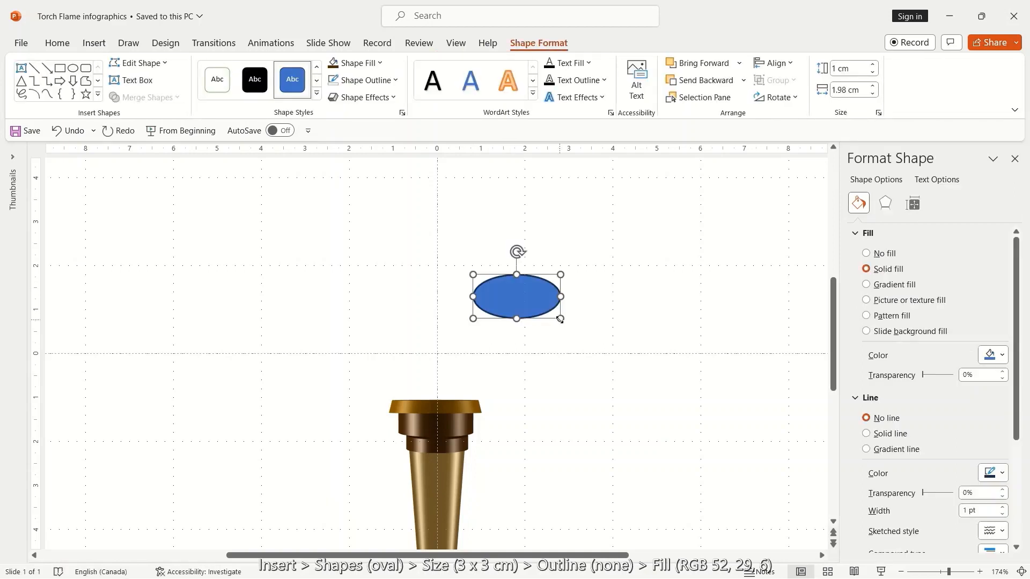
Set the oval's height and width to 3 cm each and remove its outline.
{"action": "left_click", "coordinate": [840, 68]}
{"action": "type", "text": "3"}
{"action": "key", "text": "Return"}
{"action": "left_click", "coordinate": [847, 89]}
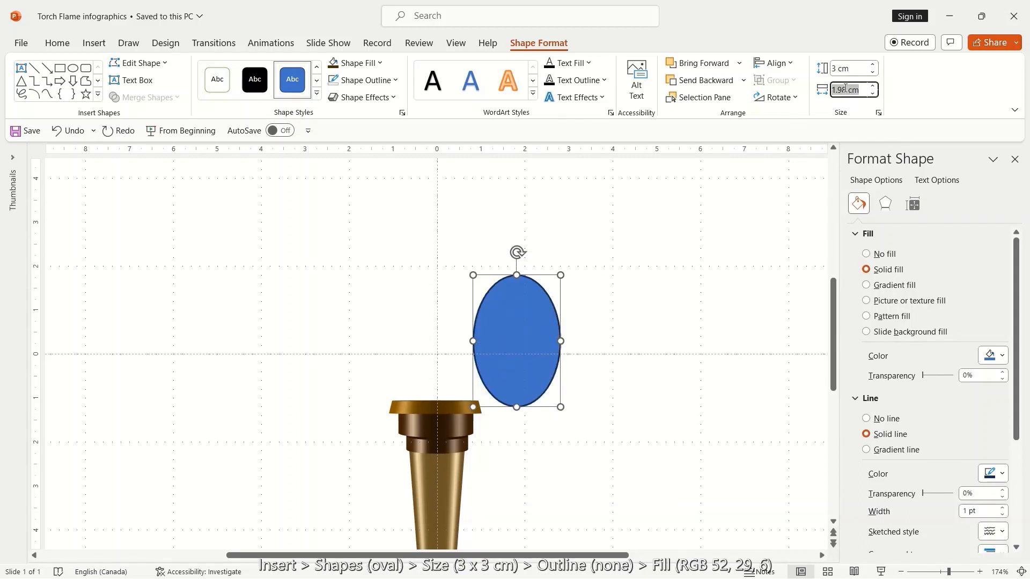
{"action": "type", "text": "3"}
{"action": "key", "text": "Return"}
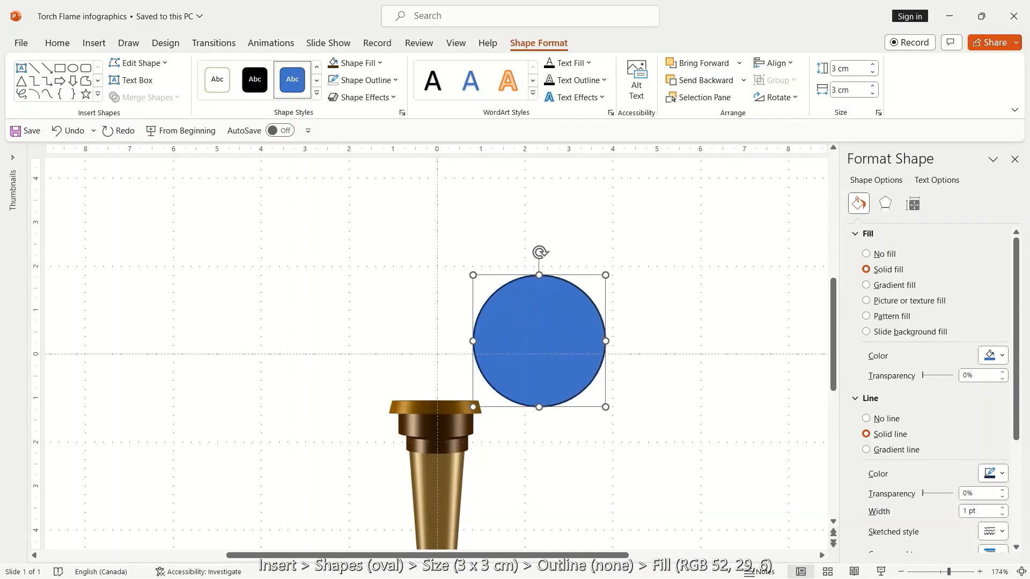
{"action": "left_click", "coordinate": [365, 80]}
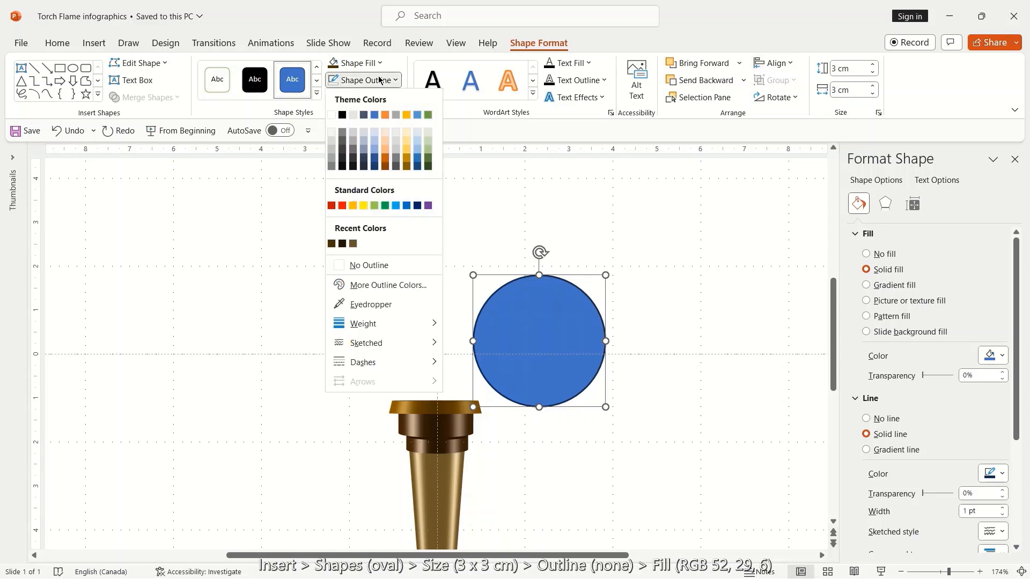
{"action": "left_click", "coordinate": [369, 265]}
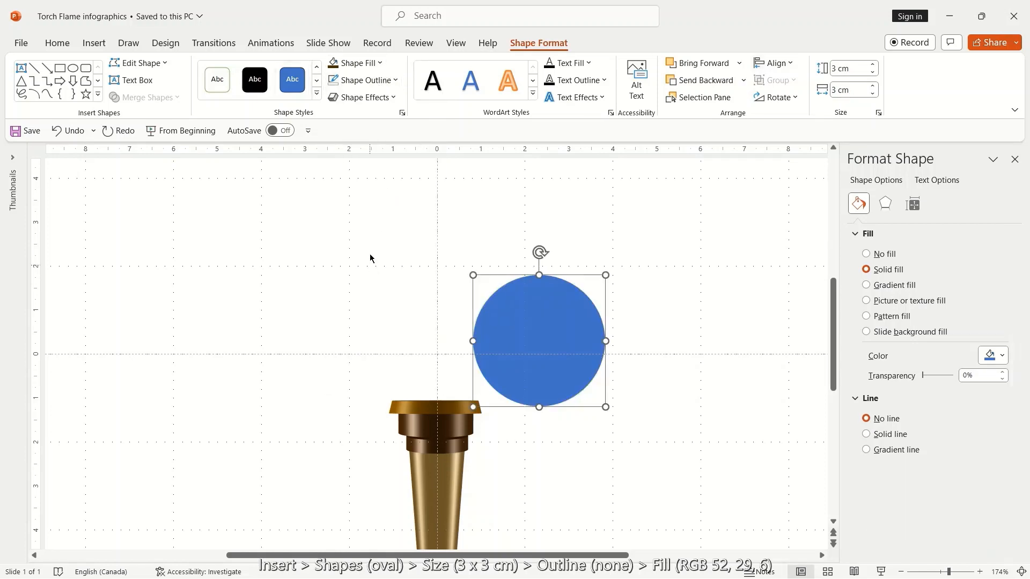
Fill the 3 cm circle with the custom colour RGB 52, 29, 6.
{"action": "left_click", "coordinate": [370, 67]}
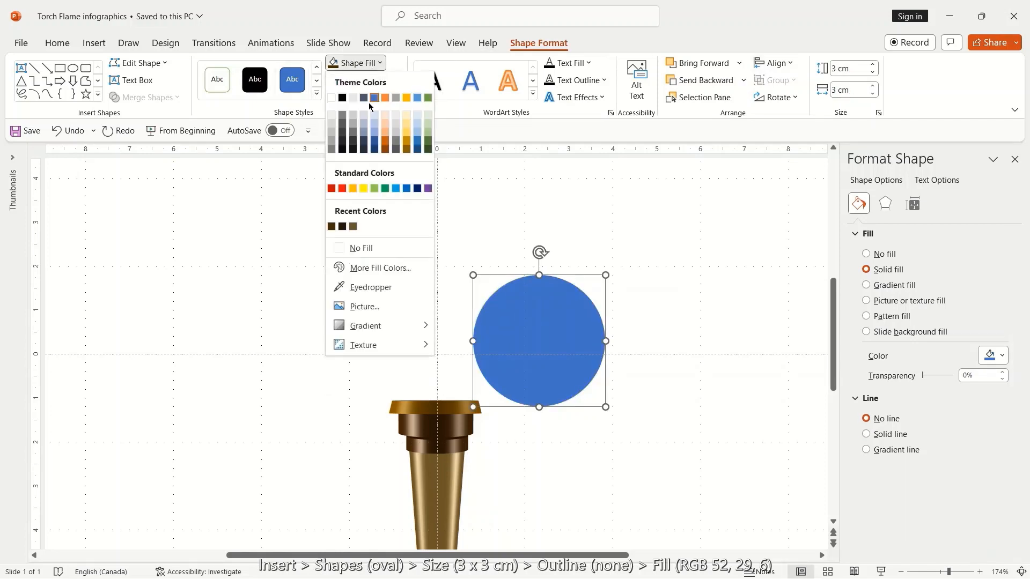
{"action": "left_click", "coordinate": [368, 272]}
{"action": "double_click", "coordinate": [247, 288]}
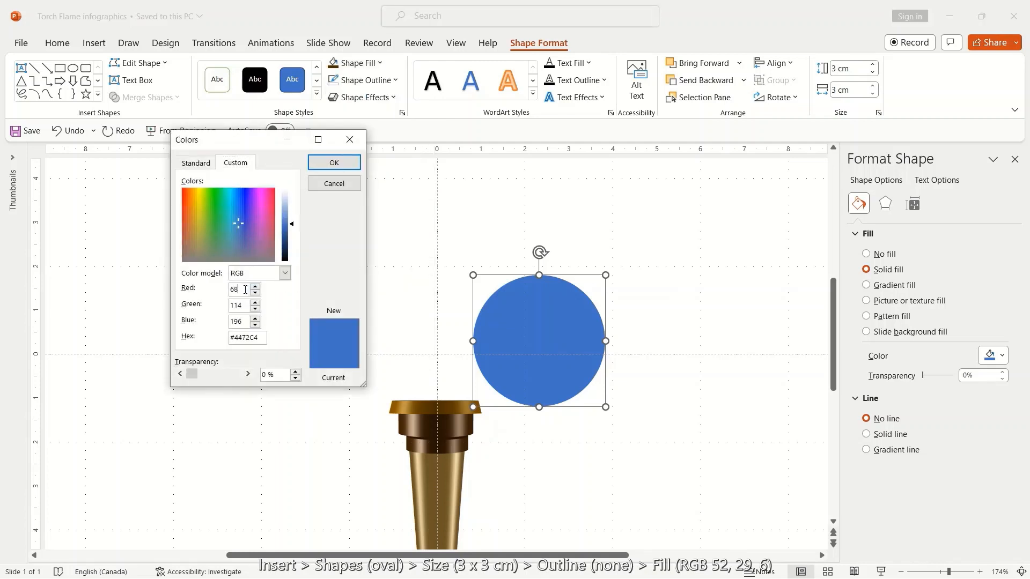
{"action": "type", "text": "5"}
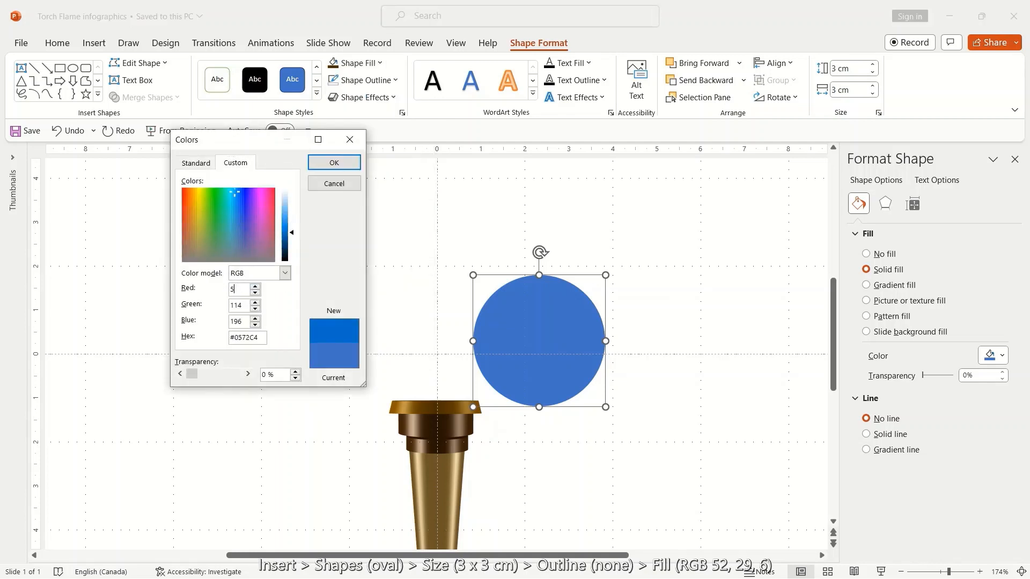
{"action": "type", "text": "2"}
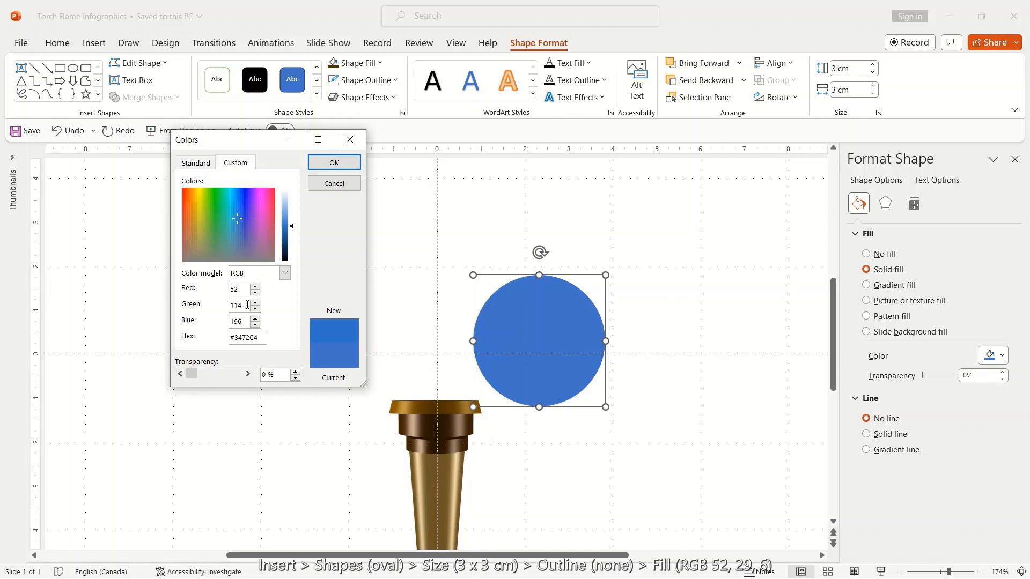
{"action": "double_click", "coordinate": [244, 305]}
{"action": "type", "text": "2"}
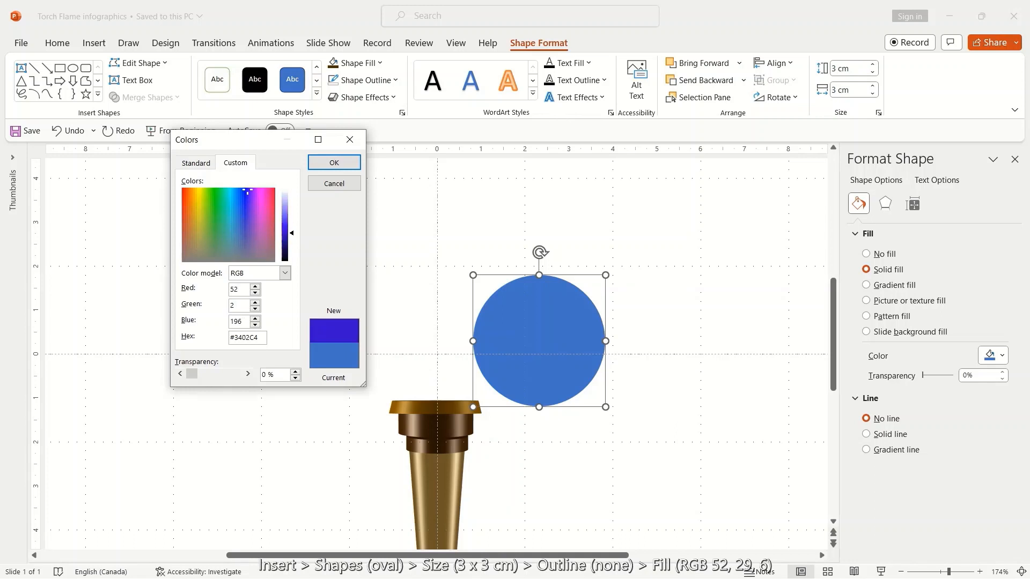
{"action": "type", "text": "9"}
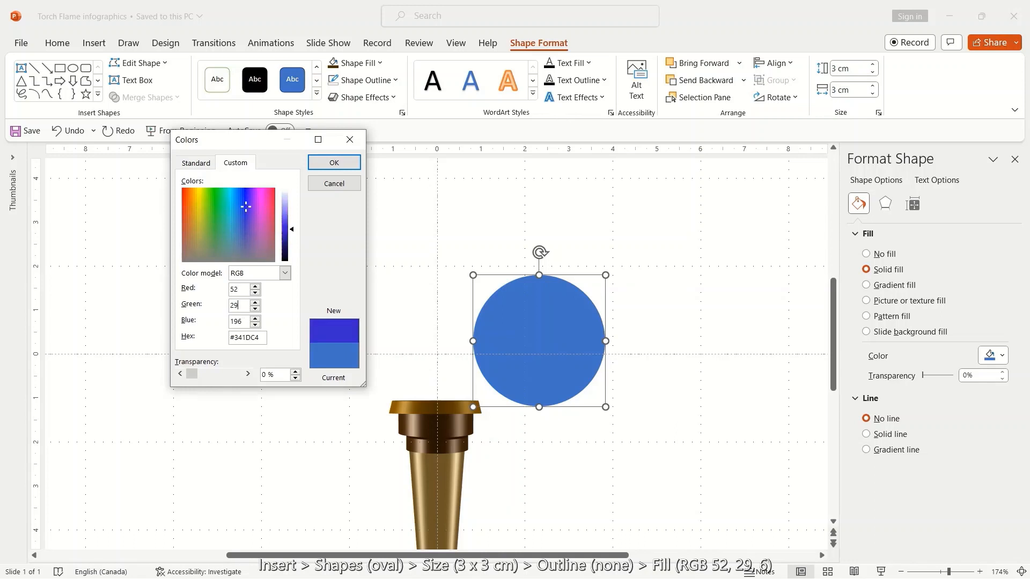
{"action": "double_click", "coordinate": [244, 321]}
{"action": "type", "text": "6"}
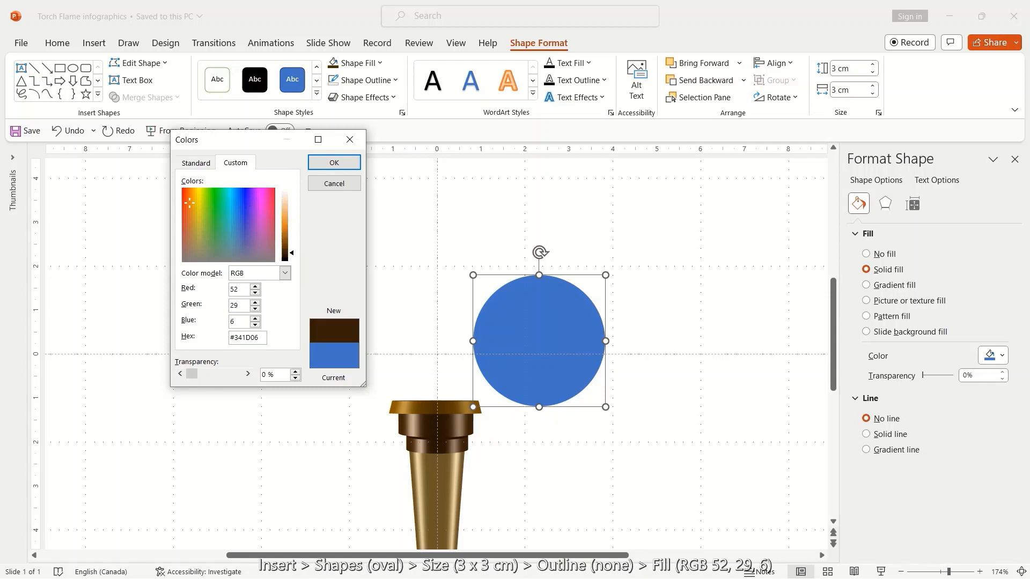
{"action": "left_click", "coordinate": [336, 164]}
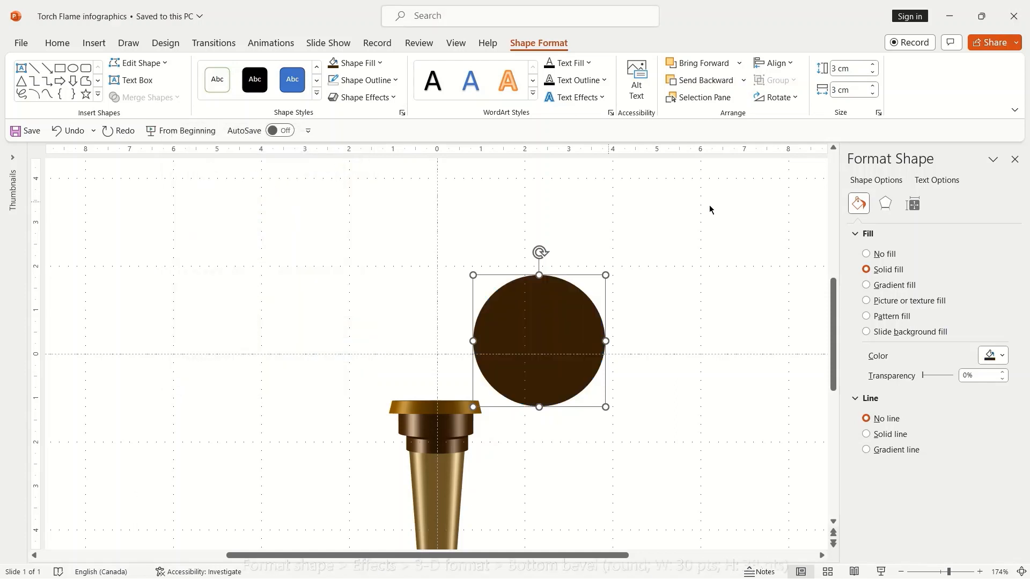
Give the 3 cm circle a Round bottom bevel 30 pt wide and 38 pt high, with the standard Plastic material.
{"action": "left_click", "coordinate": [886, 206]}
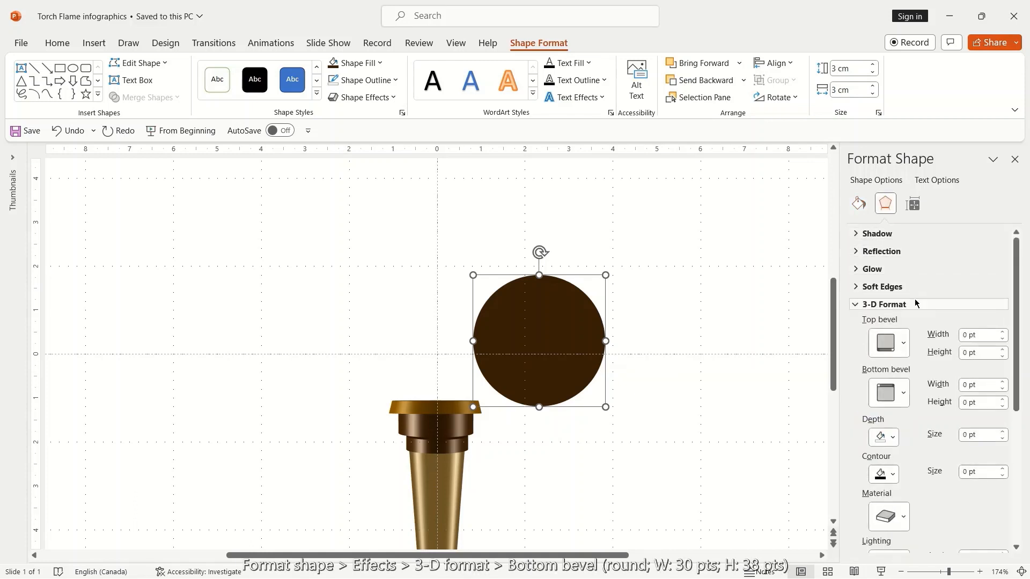
{"action": "left_click", "coordinate": [905, 394]}
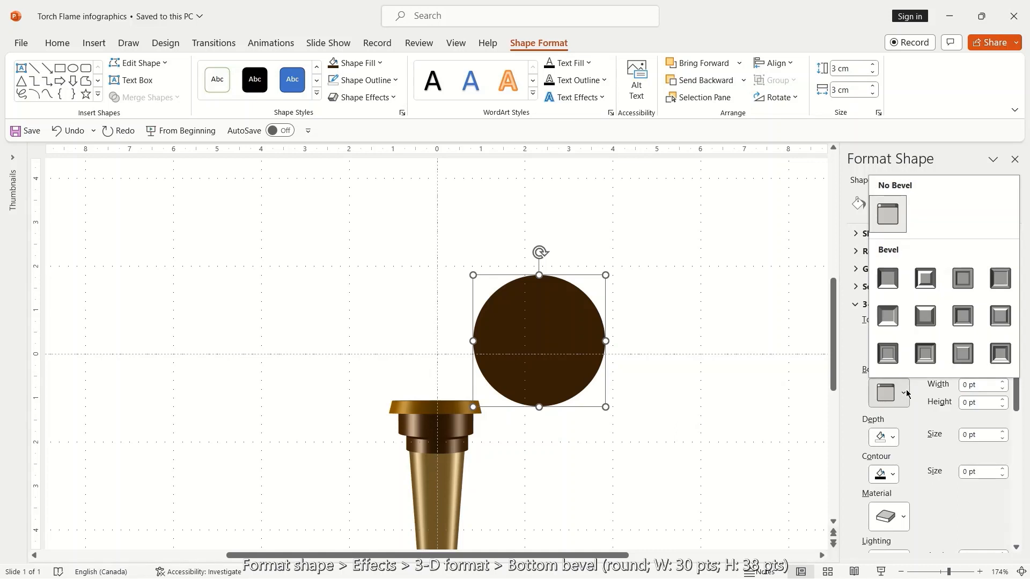
{"action": "left_click", "coordinate": [885, 280]}
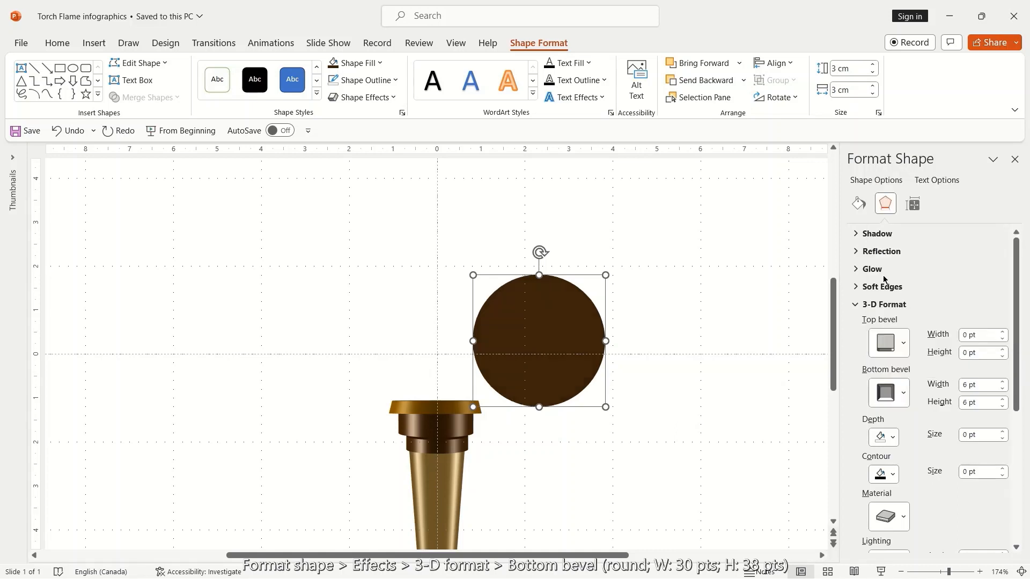
{"action": "left_click", "coordinate": [966, 385]}
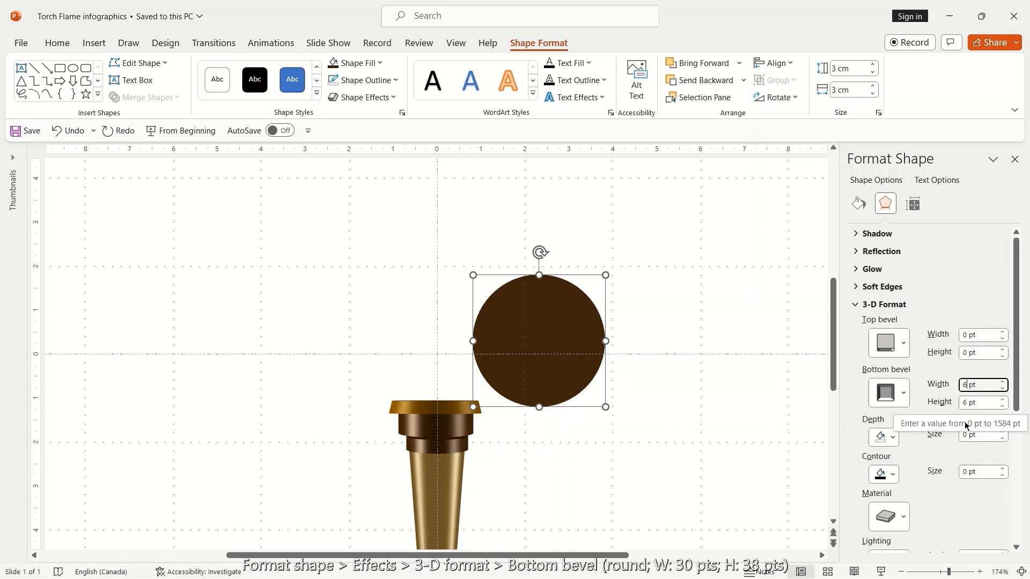
{"action": "key", "text": "BackSpace"}
{"action": "type", "text": "3"}
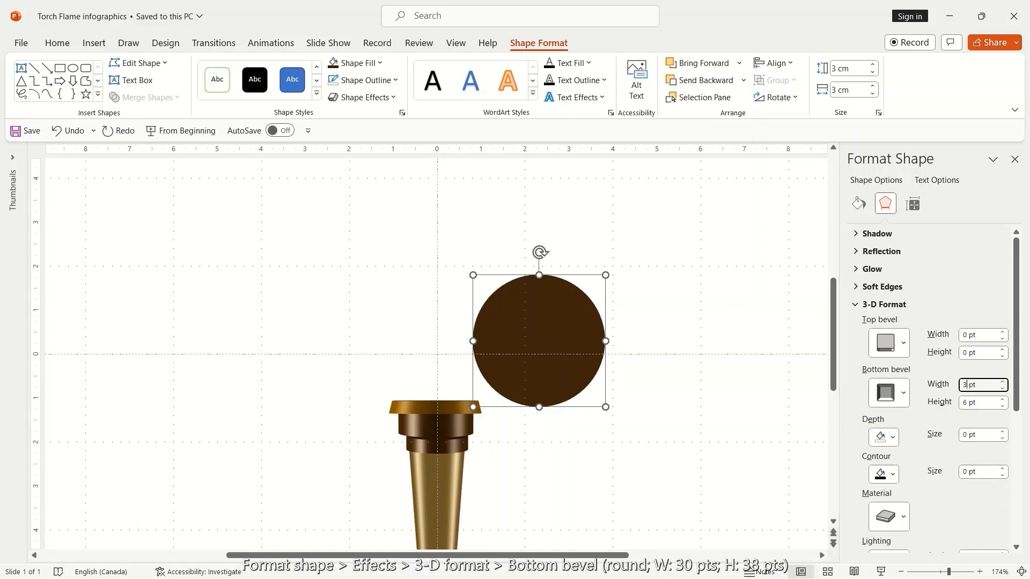
{"action": "type", "text": "0"}
{"action": "left_click", "coordinate": [964, 403]}
{"action": "key", "text": "BackSpace"}
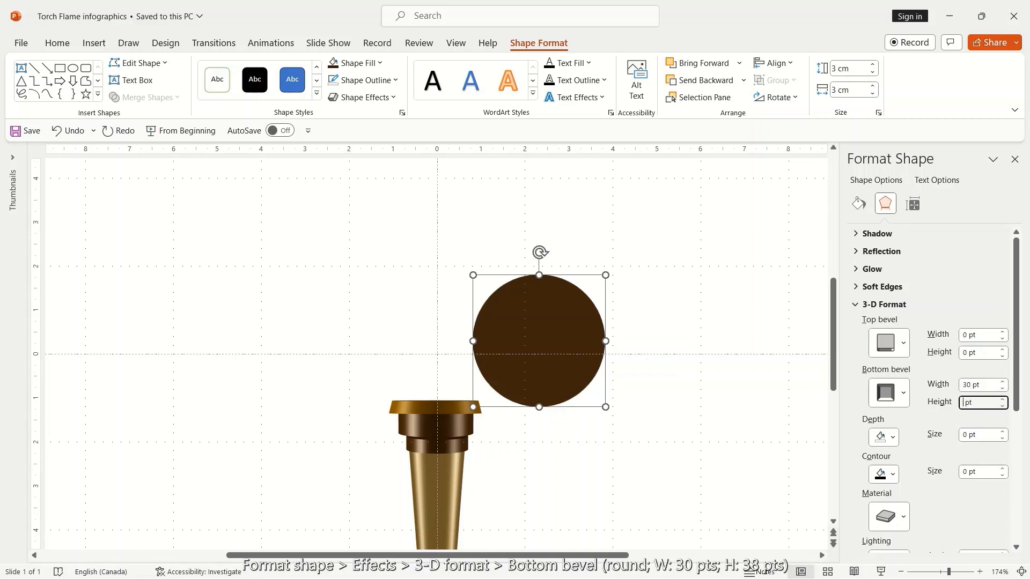
{"action": "type", "text": "38"}
{"action": "left_click", "coordinate": [903, 518]}
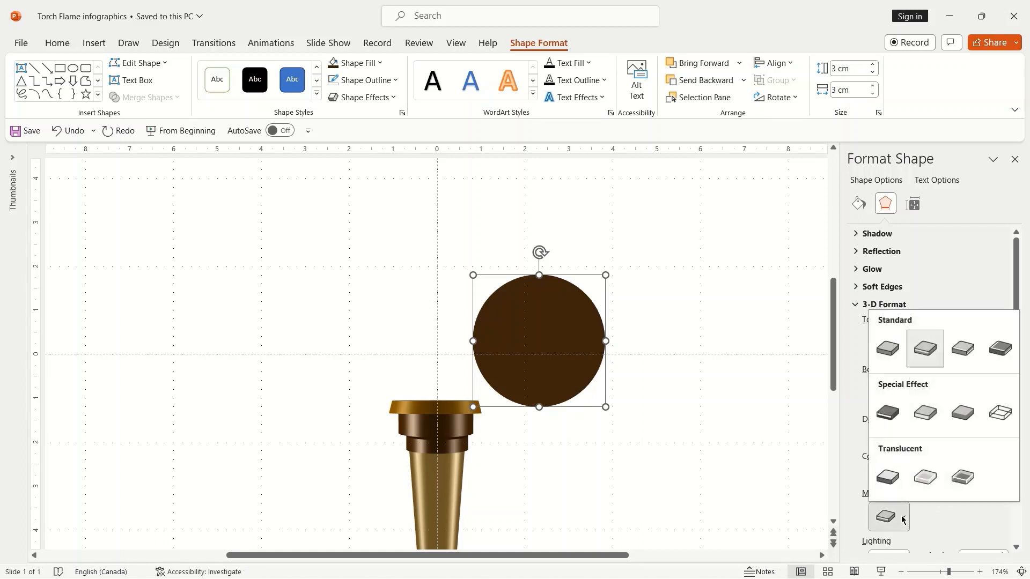
{"action": "left_click", "coordinate": [963, 354]}
Apply the neutral Three Point lighting to the 3 cm circle.
{"action": "left_click", "coordinate": [1016, 547]}
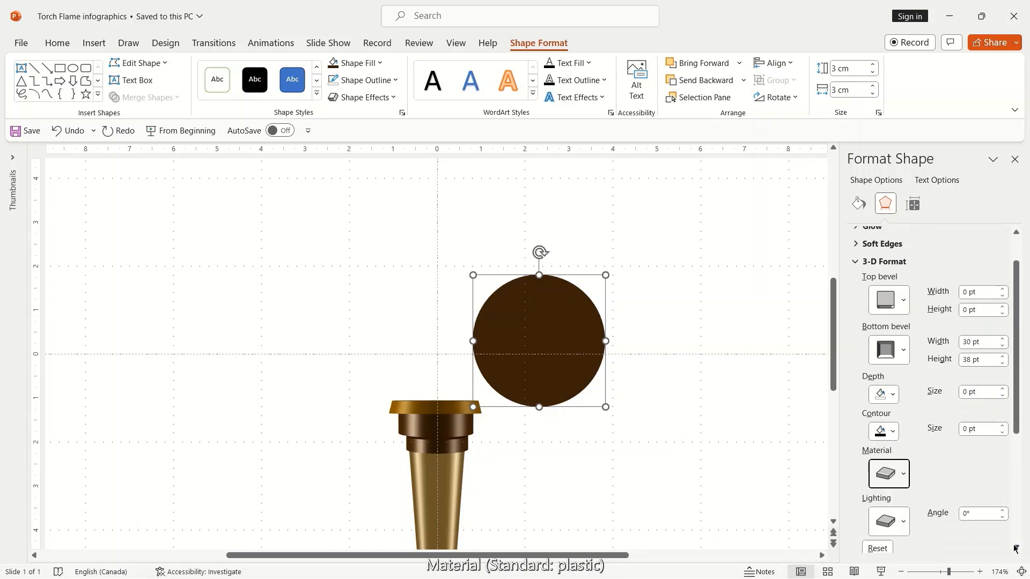
{"action": "left_click", "coordinate": [1016, 547]}
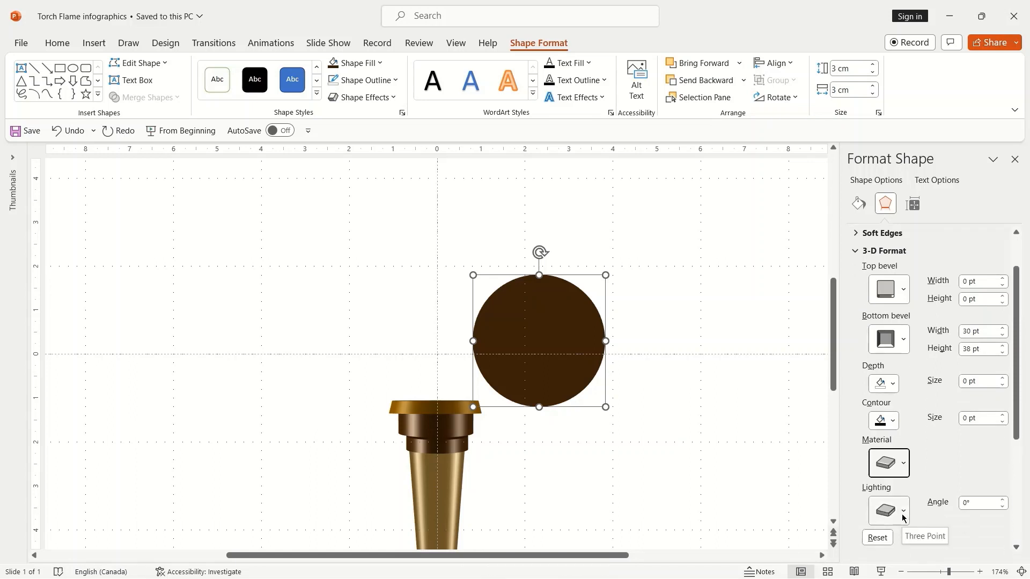
{"action": "left_click", "coordinate": [904, 519]}
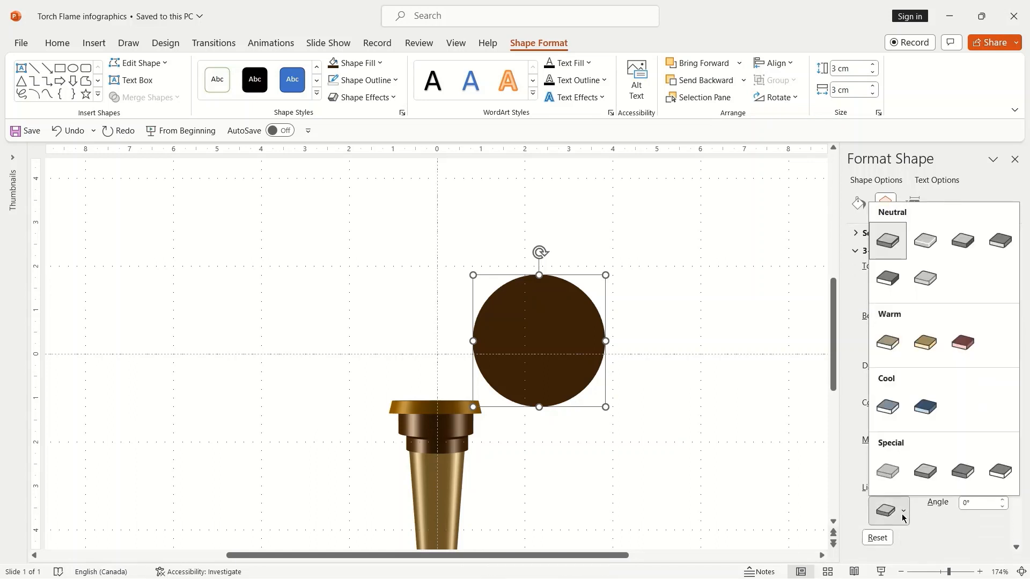
{"action": "left_click", "coordinate": [893, 245]}
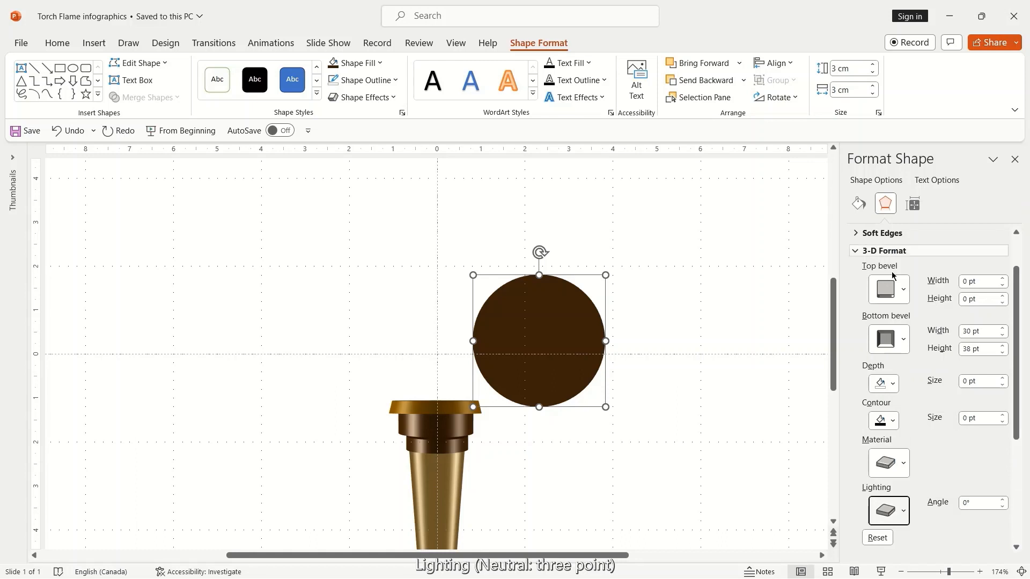
Apply the Perspective Relaxed Moderately 3-D rotation preset to the 3 cm circle.
{"action": "left_click", "coordinate": [1016, 548]}
{"action": "scroll", "coordinate": [1017, 548], "scroll_direction": "down", "scroll_amount": 5}
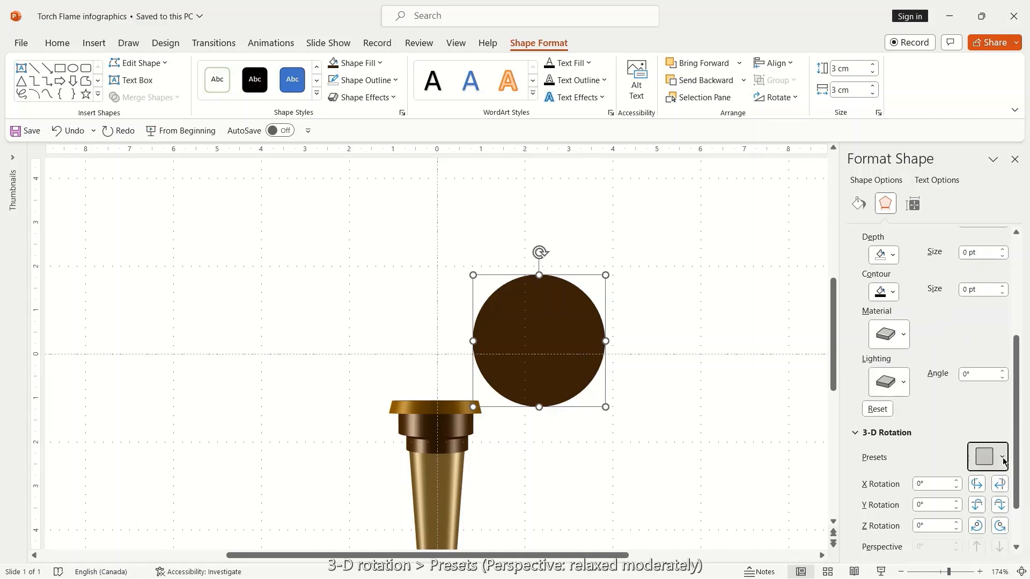
{"action": "left_click", "coordinate": [1002, 458]}
{"action": "left_click", "coordinate": [933, 316]}
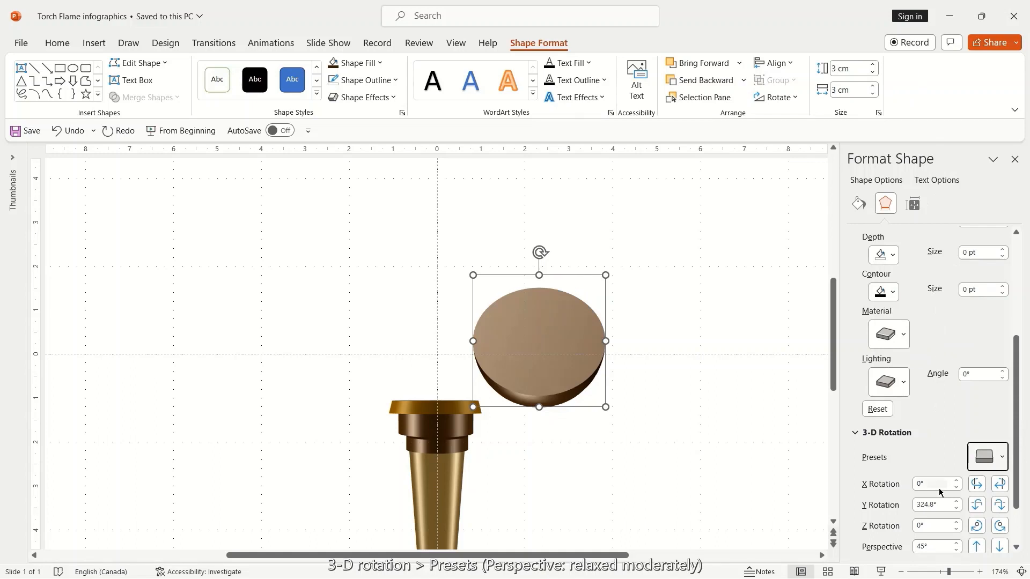
Set the 3 cm circle's Y rotation to 274.8° to turn it into a bowl, and deselect it.
{"action": "left_click", "coordinate": [934, 507]}
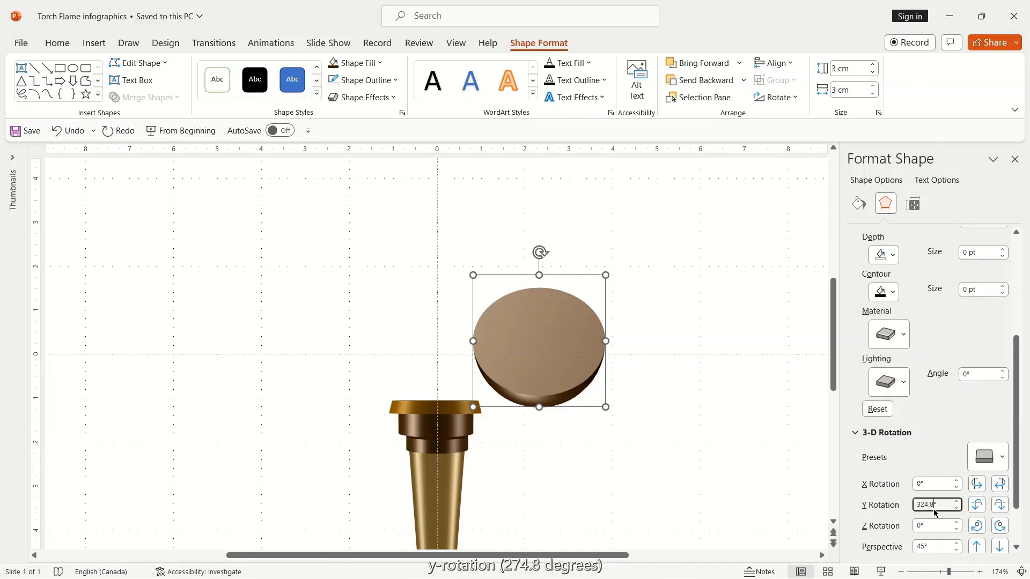
{"action": "key", "text": "BackSpace"}
{"action": "key", "text": "BackSpace"}
{"action": "key", "text": "BackSpace"}
{"action": "key", "text": "BackSpace"}
{"action": "key", "text": "BackSpace"}
{"action": "type", "text": "2"}
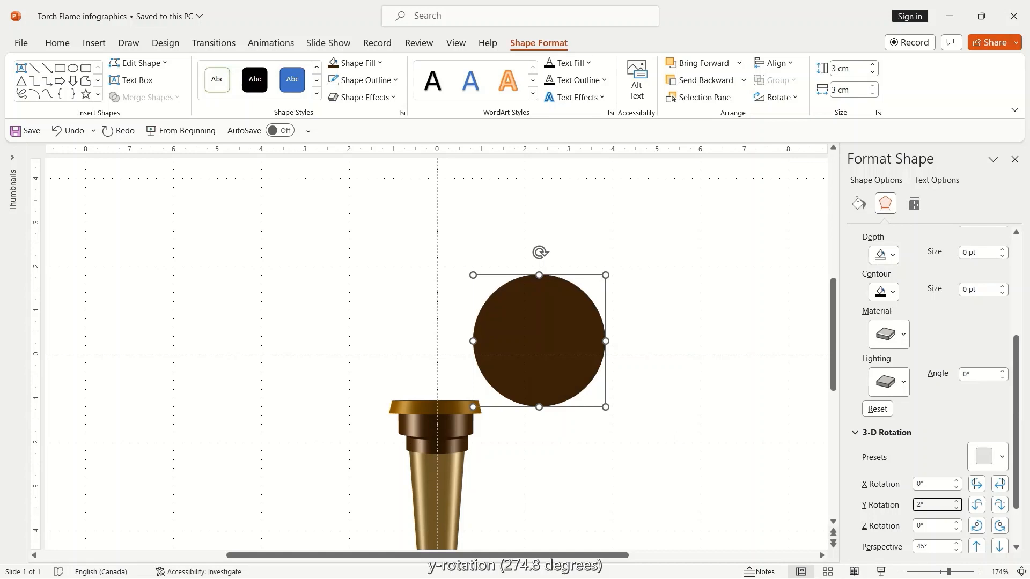
{"action": "type", "text": "74.8"}
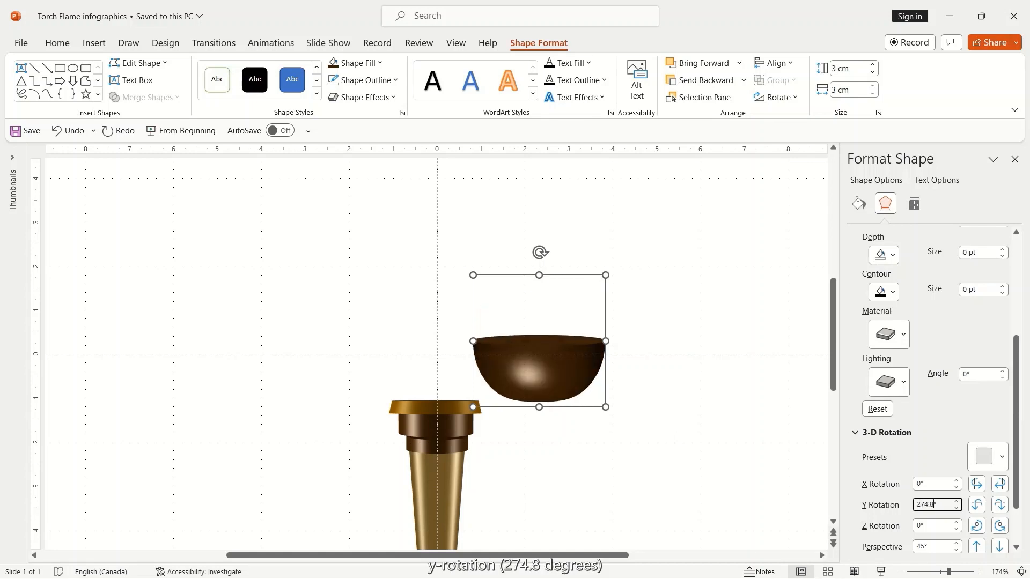
{"action": "left_click", "coordinate": [738, 487]}
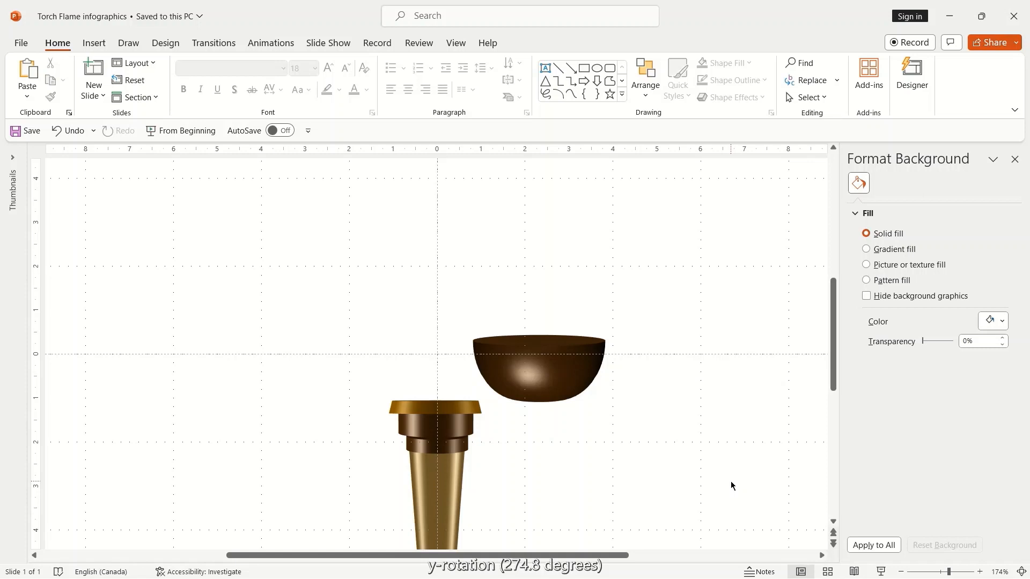
Move the bowl onto the top of the torch and send it to the back.
{"action": "left_click_drag", "start_coordinate": [570, 382], "coordinate": [467, 396]}
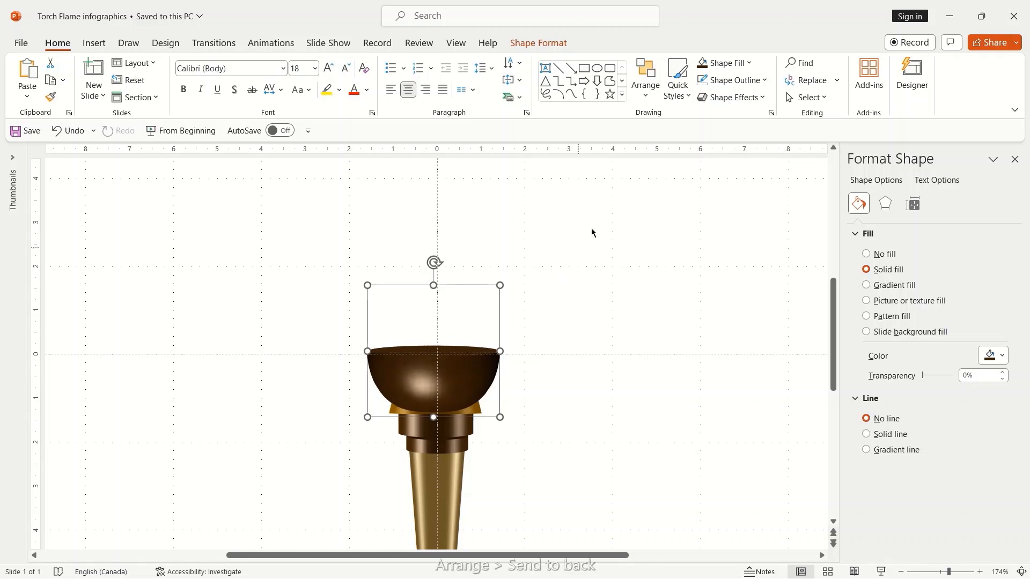
{"action": "left_click", "coordinate": [649, 95]}
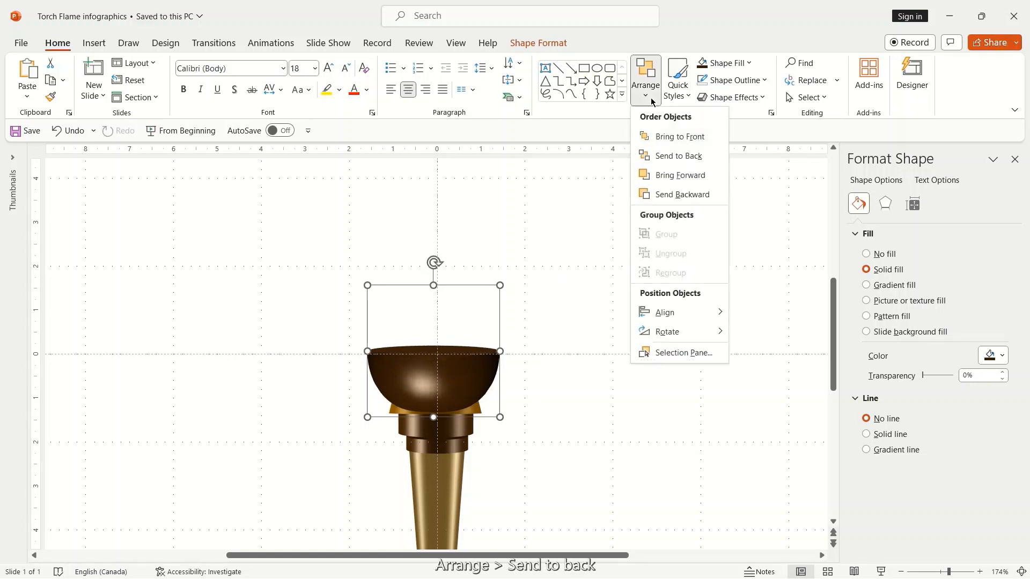
{"action": "left_click", "coordinate": [664, 157]}
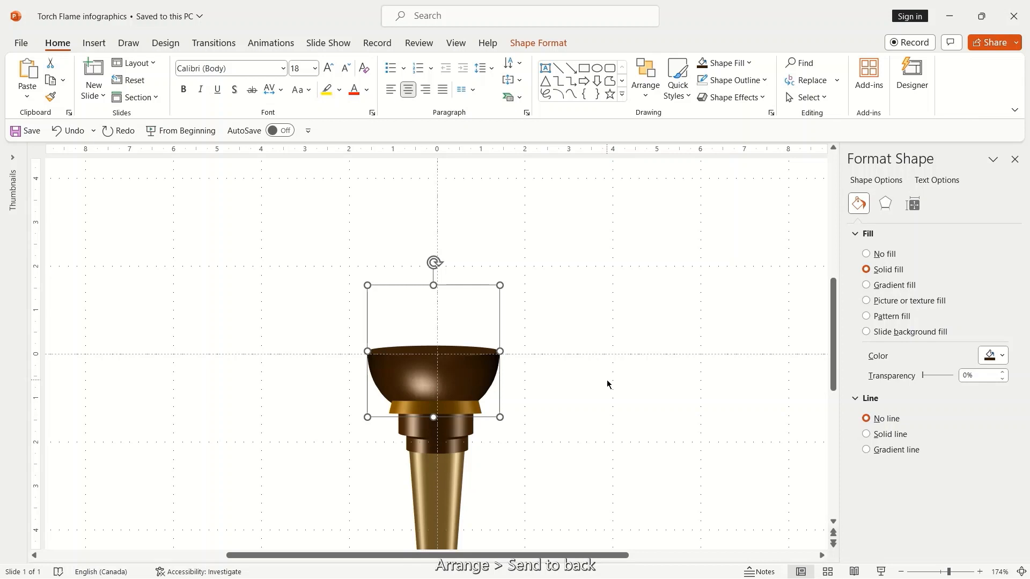
Nudge the bowl slightly right and up to centre it above the gold ring, and deselect it.
{"action": "key", "text": "ctrl+Right"}
{"action": "key", "text": "ctrl+Right"}
{"action": "key", "text": "ctrl+Right"}
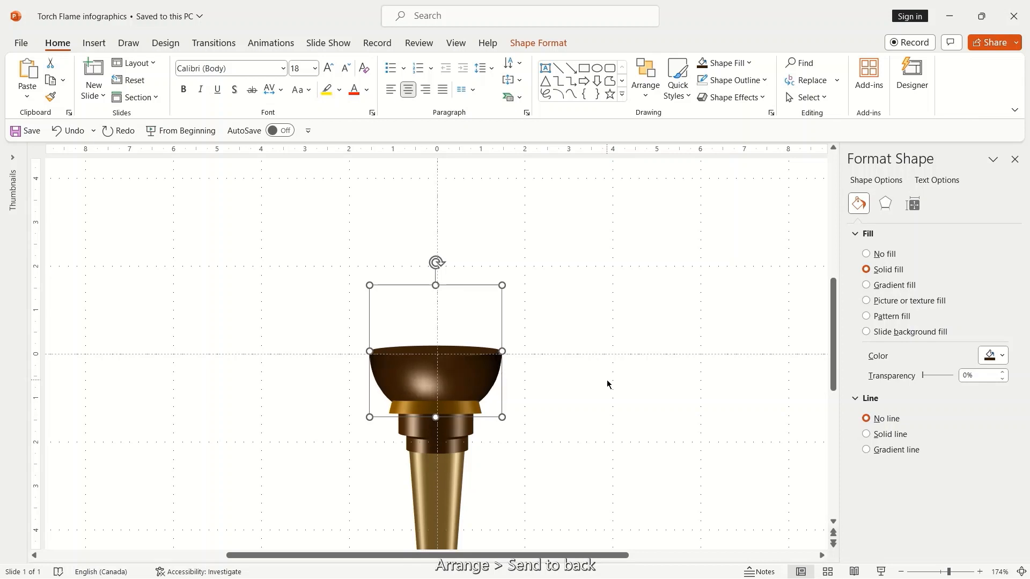
{"action": "key", "text": "ctrl+Up"}
{"action": "key", "text": "ctrl+Up"}
{"action": "key", "text": "ctrl+Left"}
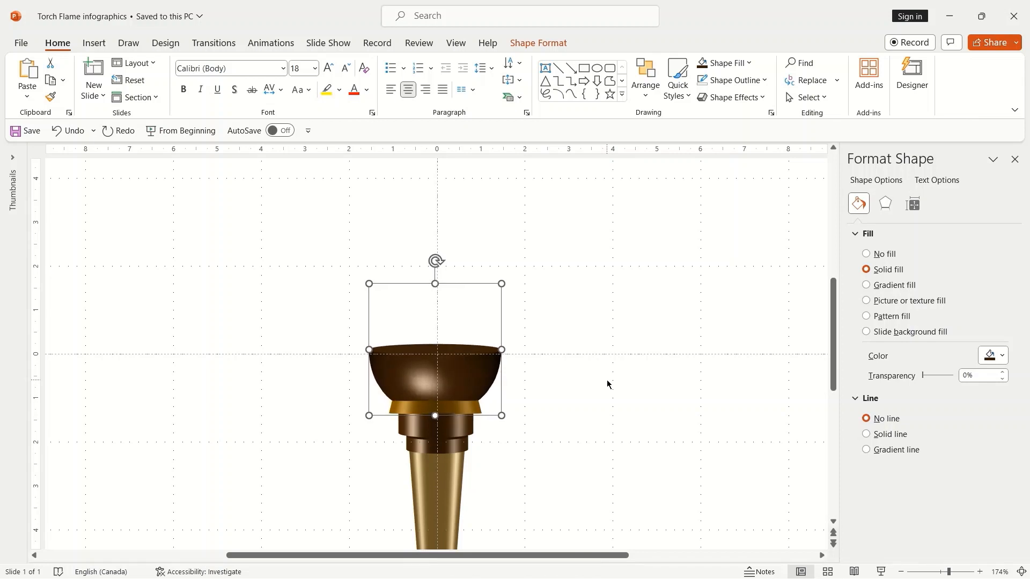
{"action": "left_click", "coordinate": [609, 363]}
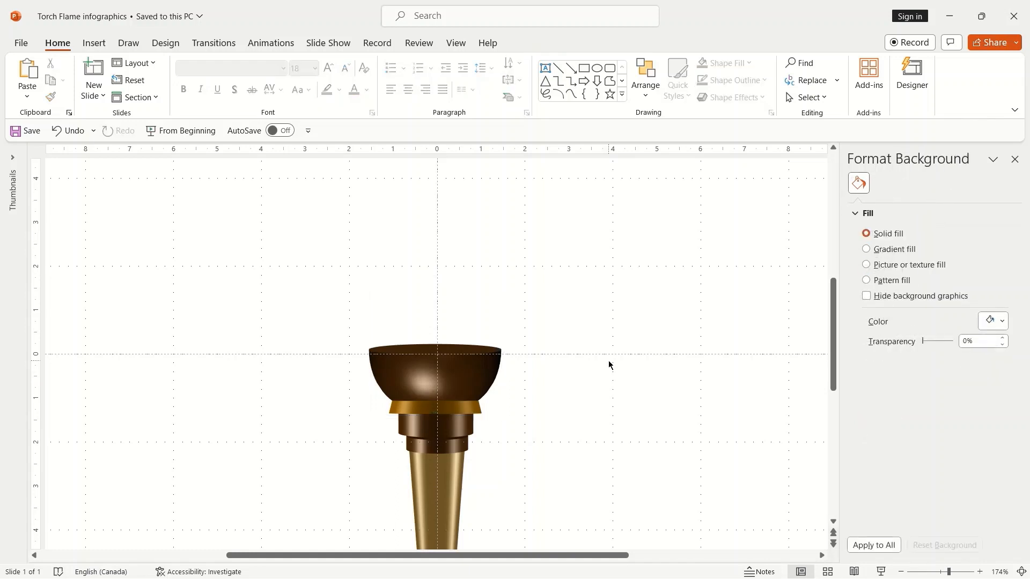
Duplicate the torch's bottom ring and move the copy to the empty area right of the handle.
{"action": "left_click", "coordinate": [467, 445]}
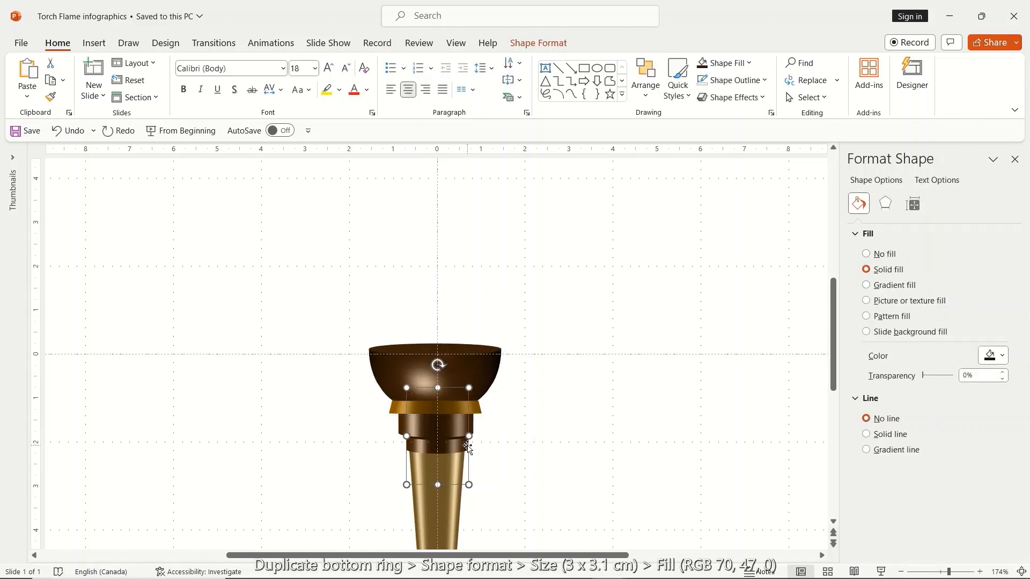
{"action": "key", "text": "ctrl+d"}
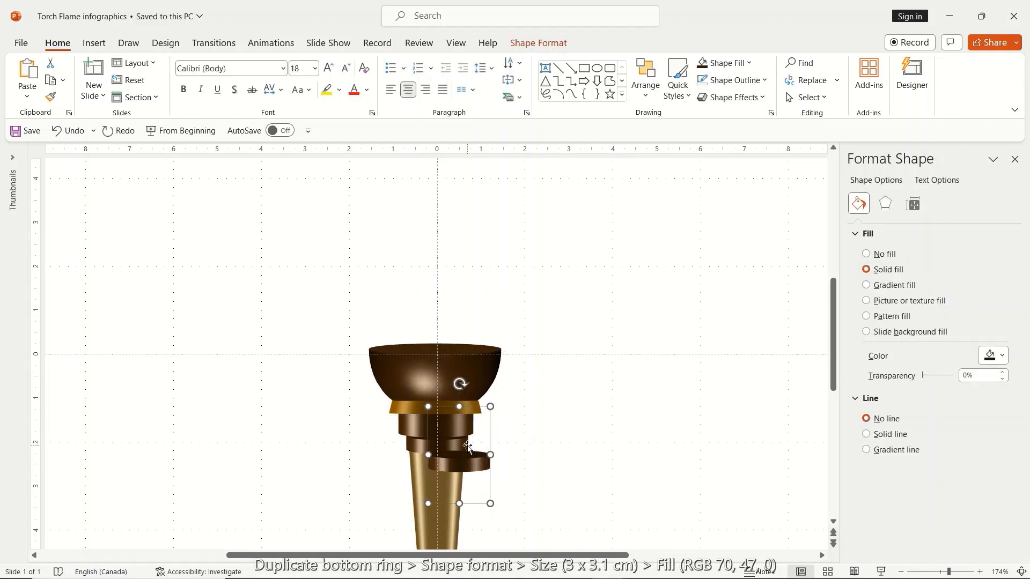
{"action": "key", "text": "Right"}
{"action": "key", "text": "Right"}
{"action": "key", "text": "Right"}
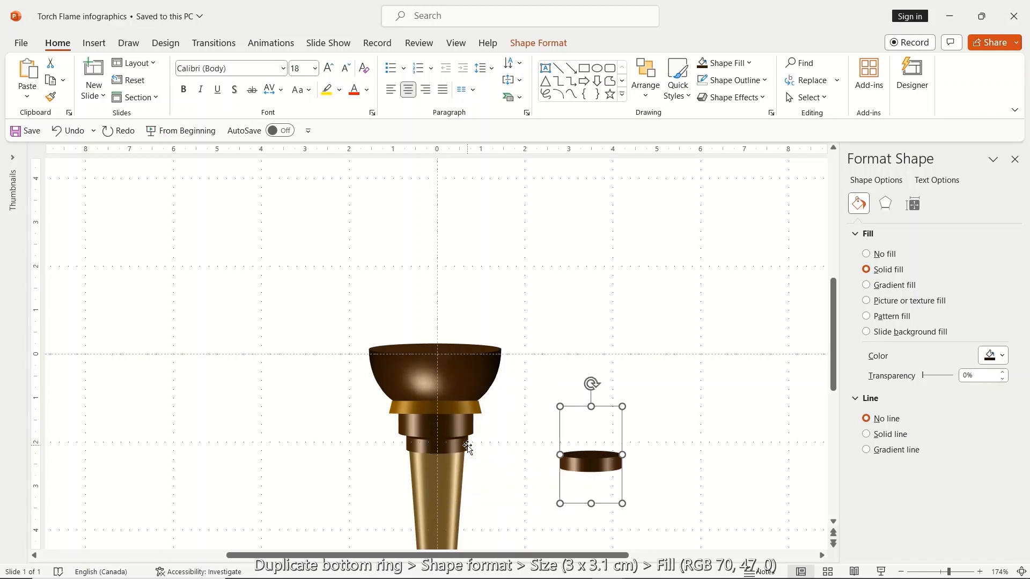
Set the duplicated ring's height to 3 cm and its width to 3.1 cm.
{"action": "left_click", "coordinate": [531, 44]}
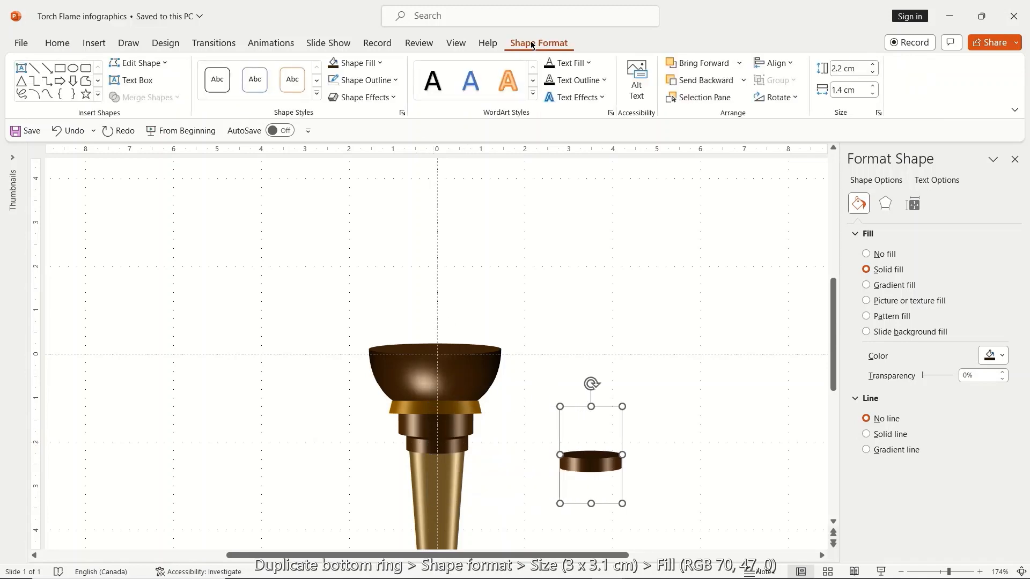
{"action": "left_click", "coordinate": [841, 74]}
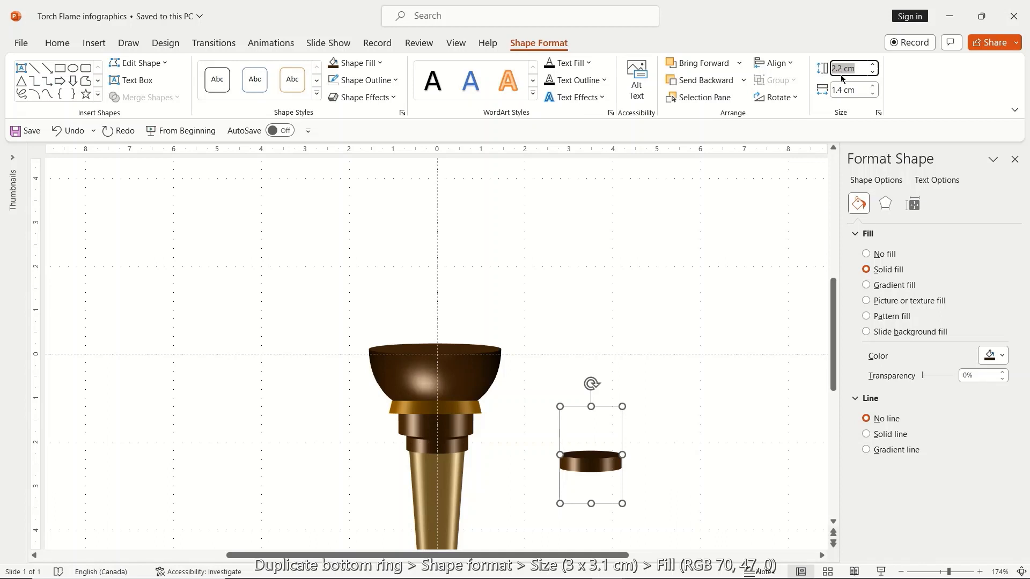
{"action": "type", "text": "3"}
{"action": "left_click", "coordinate": [842, 89]}
{"action": "type", "text": "3."}
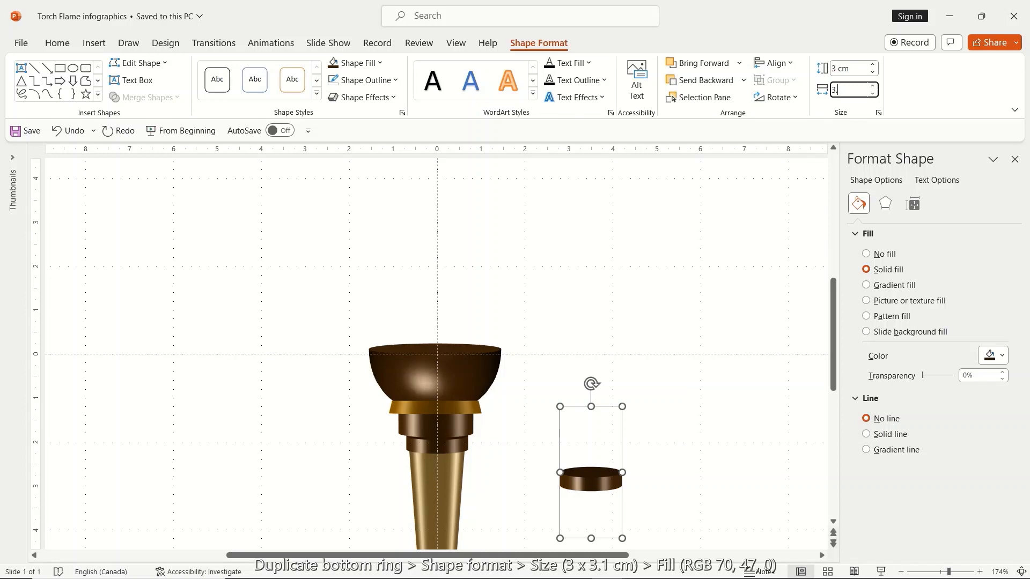
{"action": "type", "text": "1"}
{"action": "left_click", "coordinate": [686, 318]}
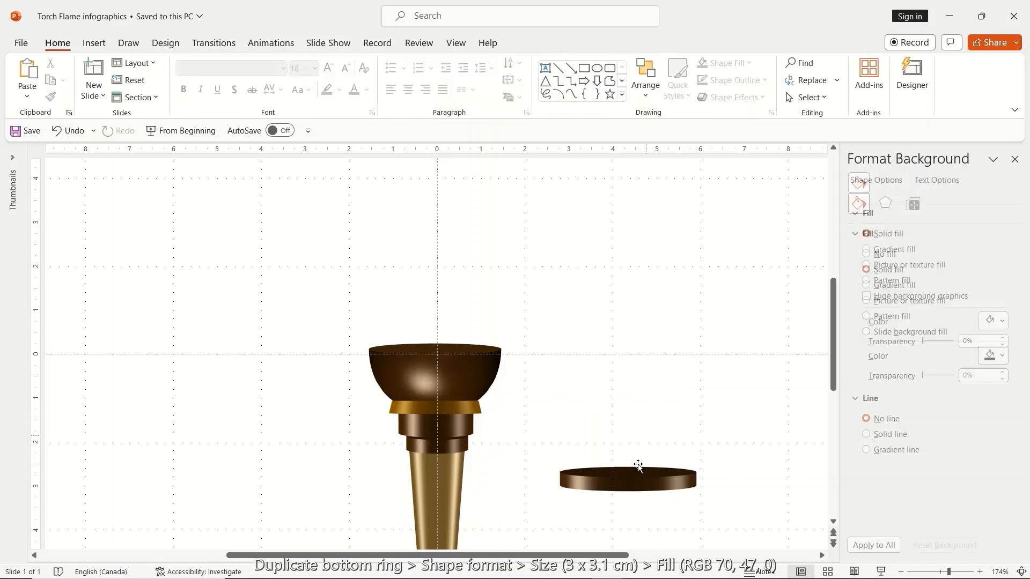
Fill the duplicated ring with the custom colour RGB 70, 47, 0.
{"action": "left_click", "coordinate": [637, 472]}
{"action": "left_click", "coordinate": [542, 43]}
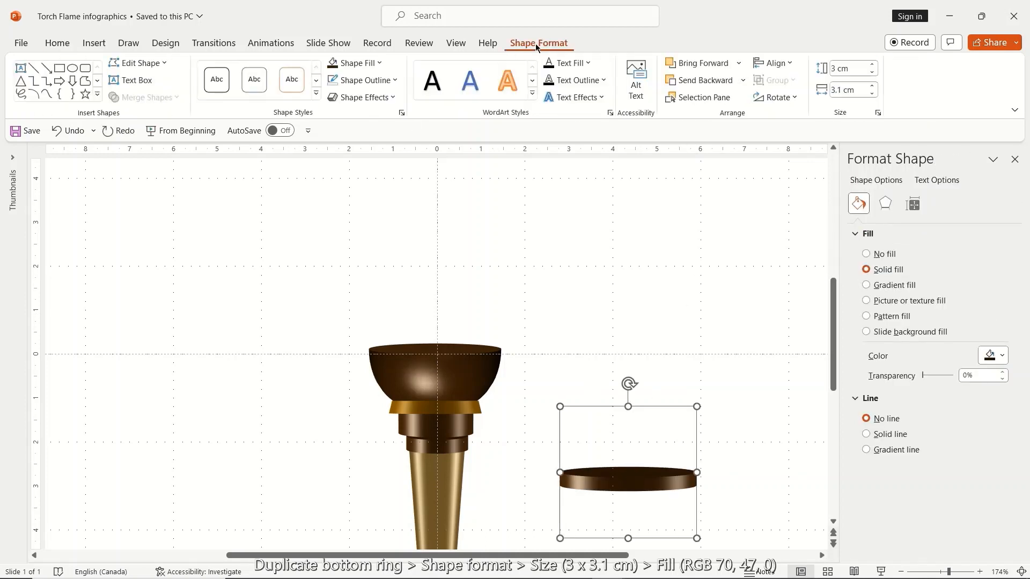
{"action": "left_click", "coordinate": [378, 63]}
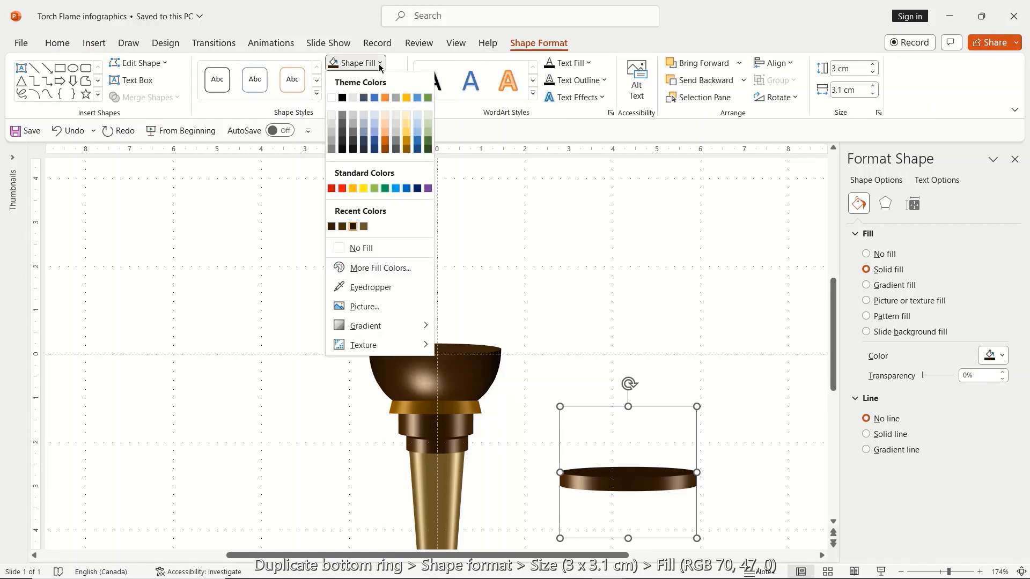
{"action": "left_click", "coordinate": [381, 269]}
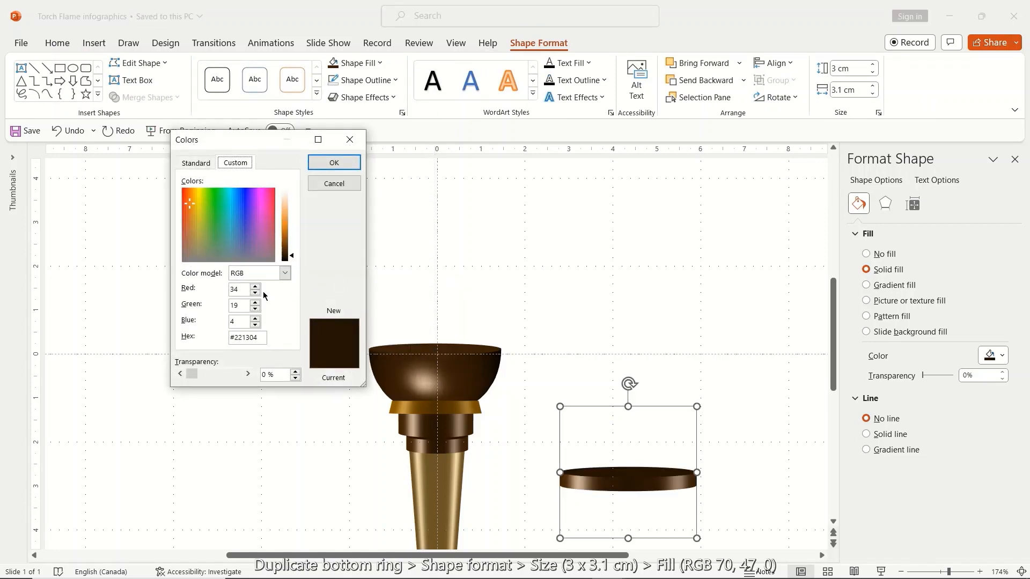
{"action": "double_click", "coordinate": [237, 290]}
{"action": "type", "text": "70"}
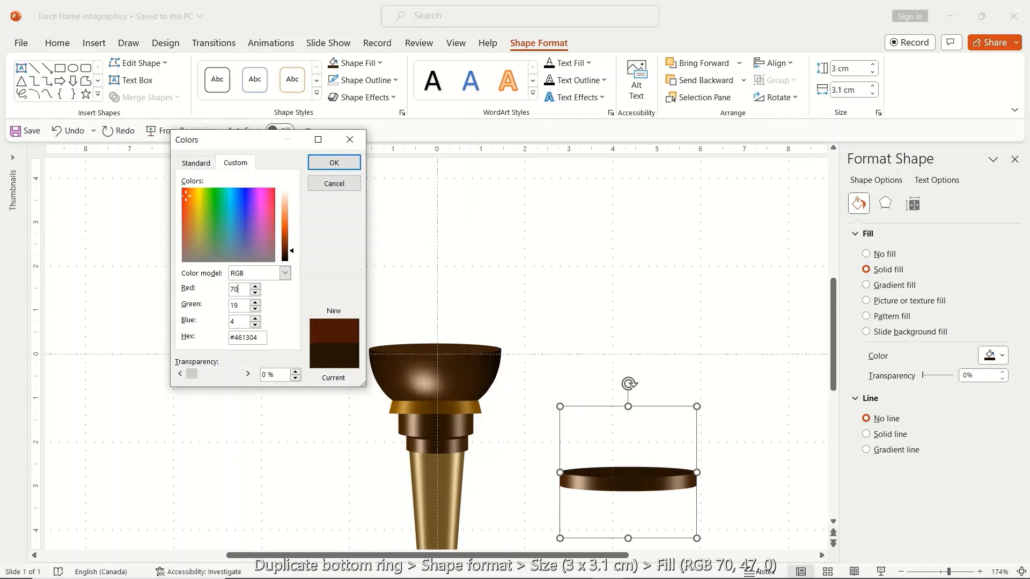
{"action": "double_click", "coordinate": [239, 305]}
{"action": "type", "text": "47"}
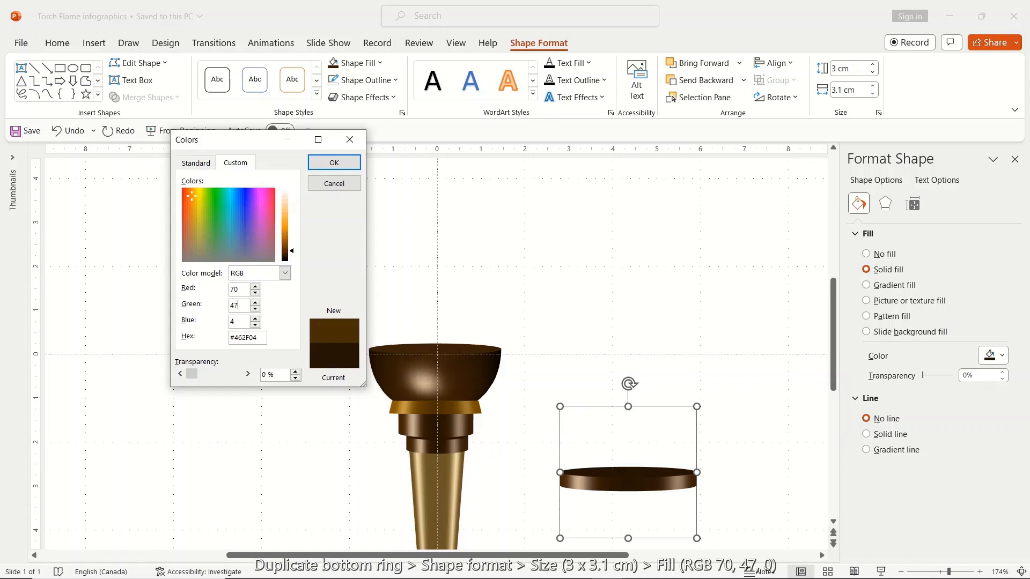
{"action": "double_click", "coordinate": [240, 322]}
{"action": "type", "text": "0"}
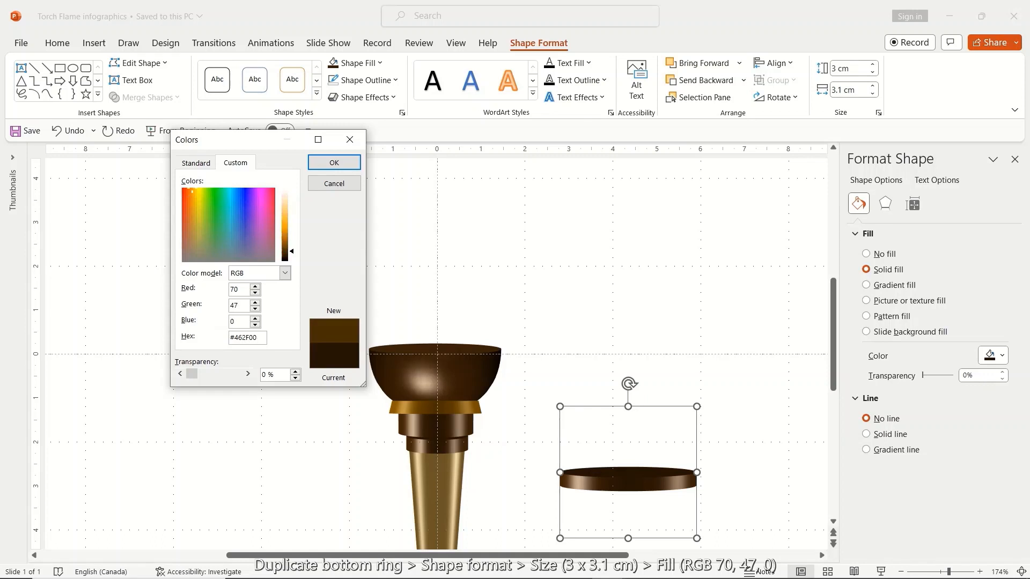
{"action": "left_click", "coordinate": [334, 162]}
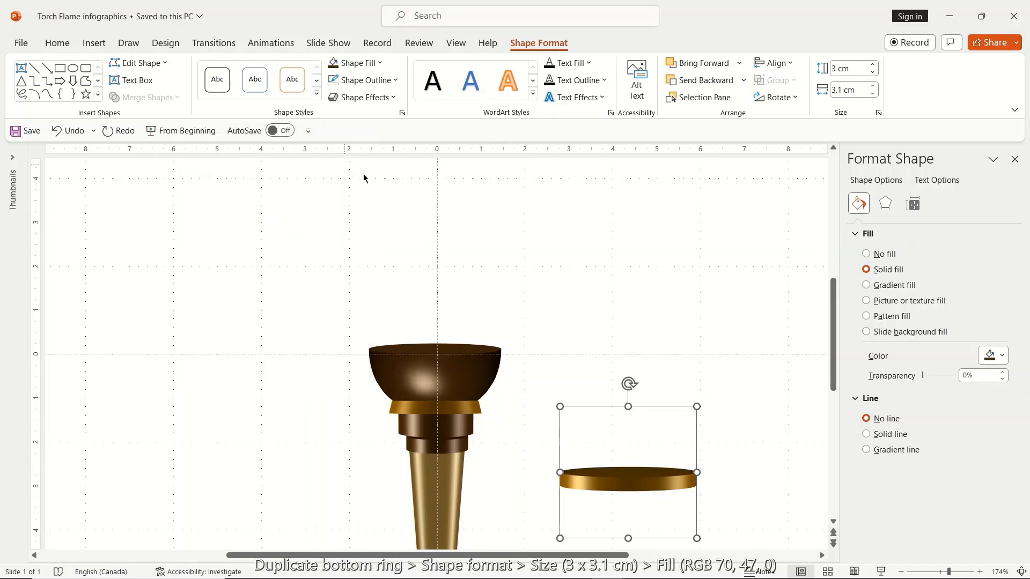
Set the duplicated ring's 3-D depth to 6 pt.
{"action": "left_click", "coordinate": [886, 204]}
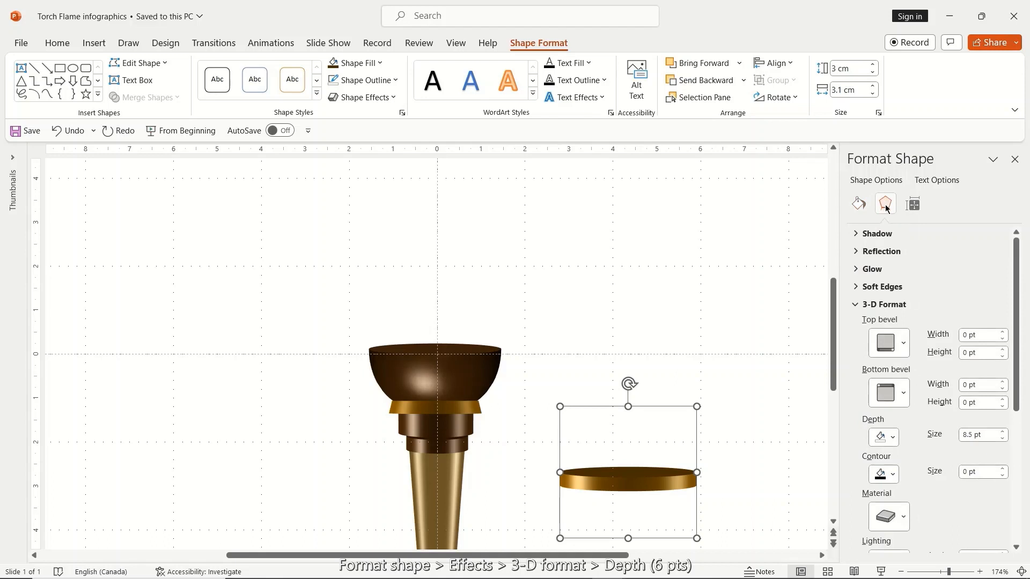
{"action": "double_click", "coordinate": [969, 434]}
{"action": "key", "text": "BackSpace"}
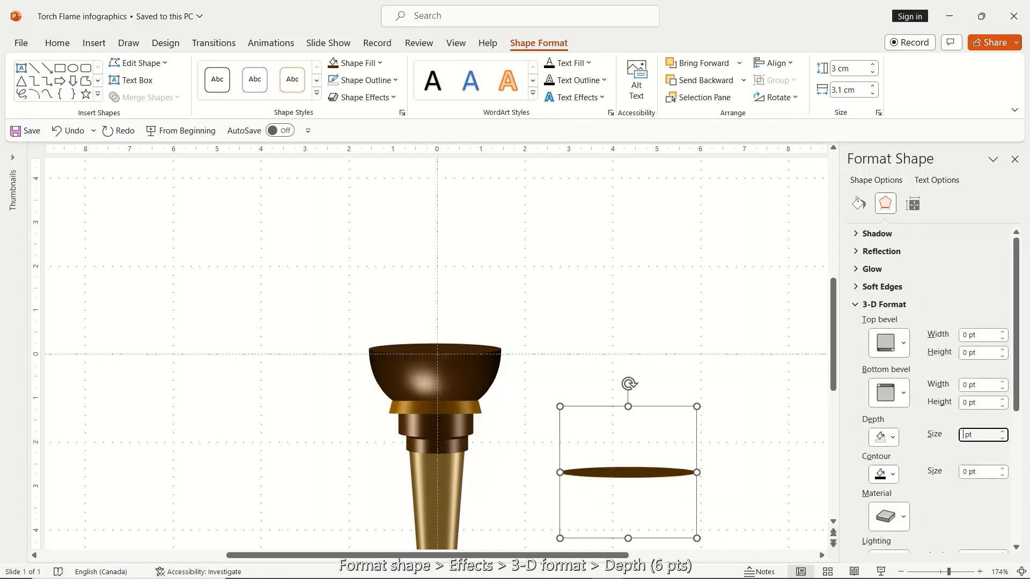
{"action": "type", "text": "6"}
Set the wide gold ring's 3-D Y rotation to 270.4°.
{"action": "scroll", "coordinate": [1007, 454], "scroll_direction": "down", "scroll_amount": 5}
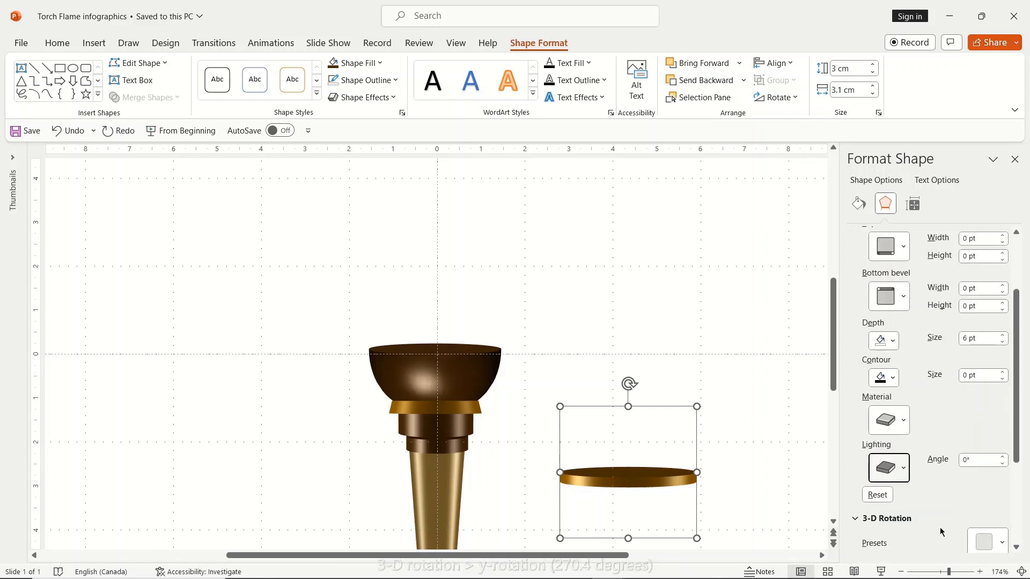
{"action": "scroll", "coordinate": [940, 528], "scroll_direction": "down", "scroll_amount": 1}
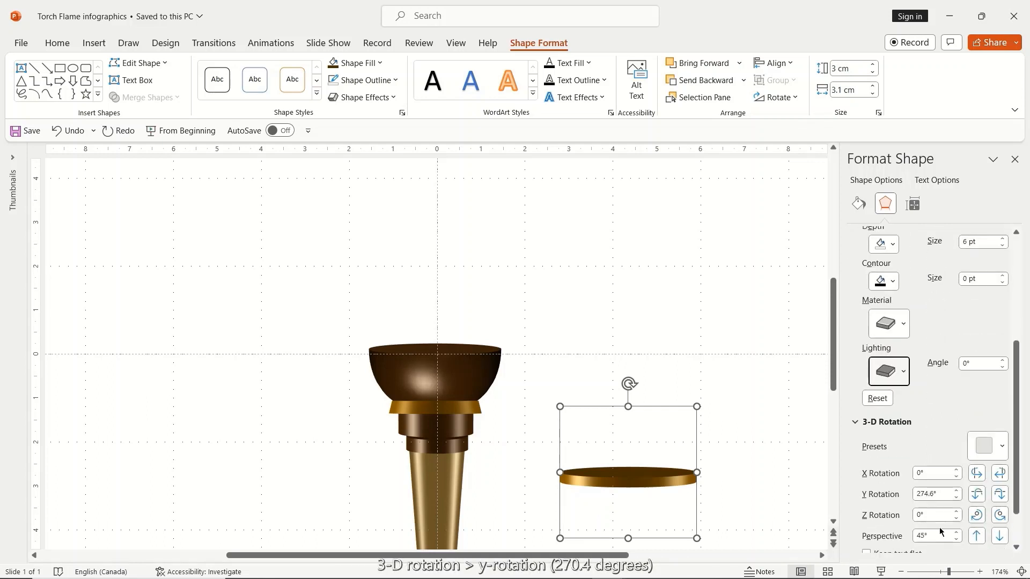
{"action": "left_click", "coordinate": [929, 494]}
{"action": "key", "text": "BackSpace"}
{"action": "type", "text": "0"}
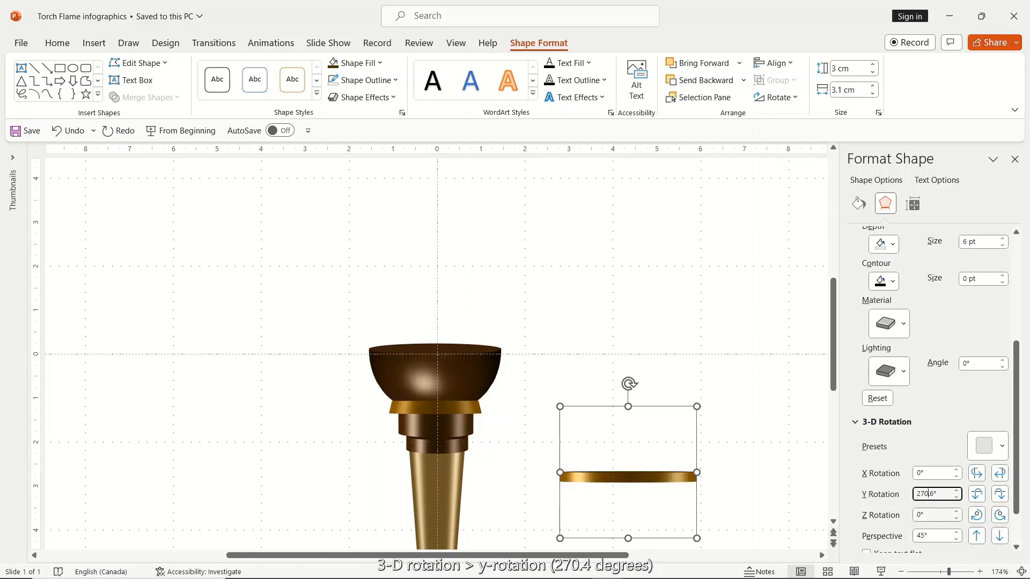
{"action": "key", "text": "BackSpace"}
{"action": "type", "text": "4"}
{"action": "left_click", "coordinate": [727, 469]}
Move the wide gold ring onto the top edge of the torch bowl and fine-tune its position so it forms the rim.
{"action": "left_click", "coordinate": [622, 478]}
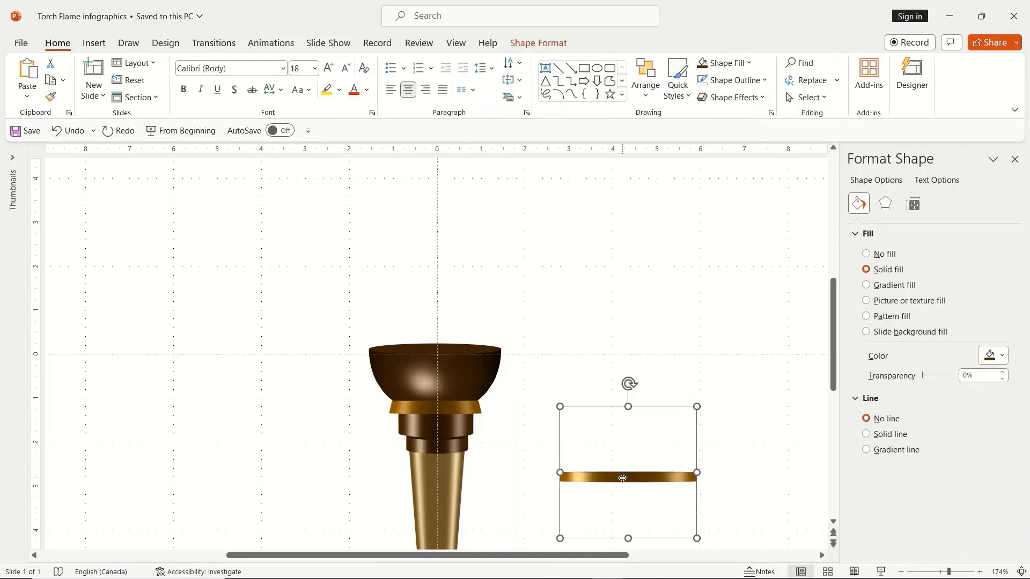
{"action": "left_click_drag", "start_coordinate": [623, 478], "coordinate": [431, 347]}
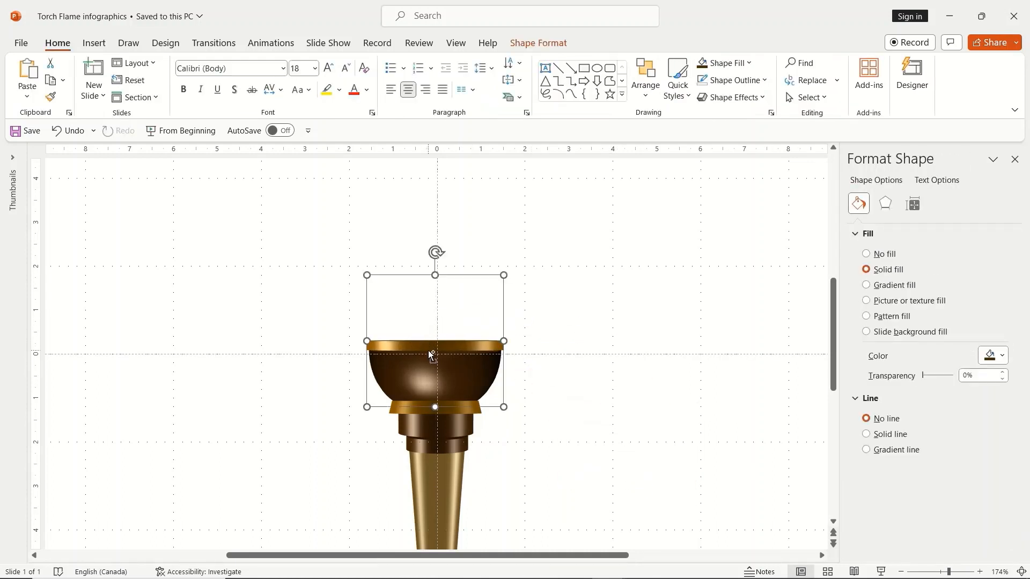
{"action": "key", "text": "ctrl+Left"}
{"action": "key", "text": "ctrl+Up"}
{"action": "key", "text": "ctrl+Up"}
{"action": "key", "text": "ctrl+Up"}
{"action": "key", "text": "ctrl+Up"}
{"action": "key", "text": "ctrl+Down"}
{"action": "key", "text": "ctrl+Down"}
{"action": "key", "text": "ctrl+Down"}
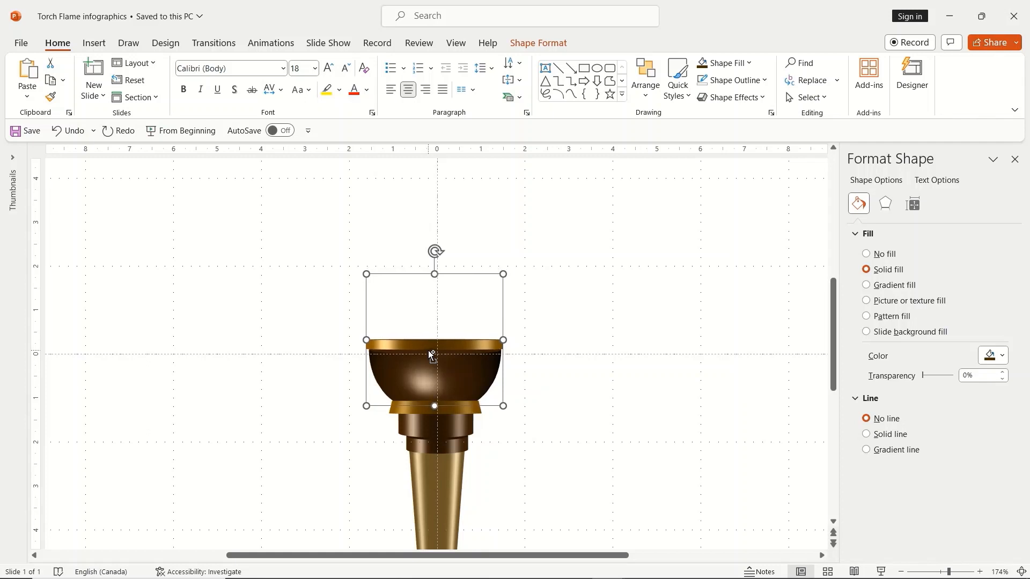
{"action": "key", "text": "ctrl+Down"}
{"action": "key", "text": "ctrl+Down"}
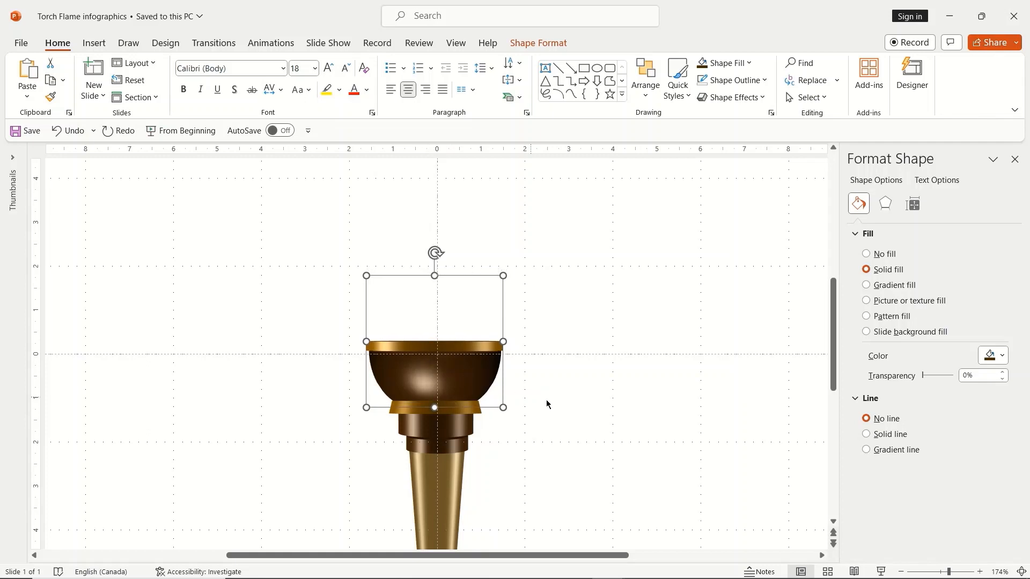
{"action": "left_click", "coordinate": [593, 423]}
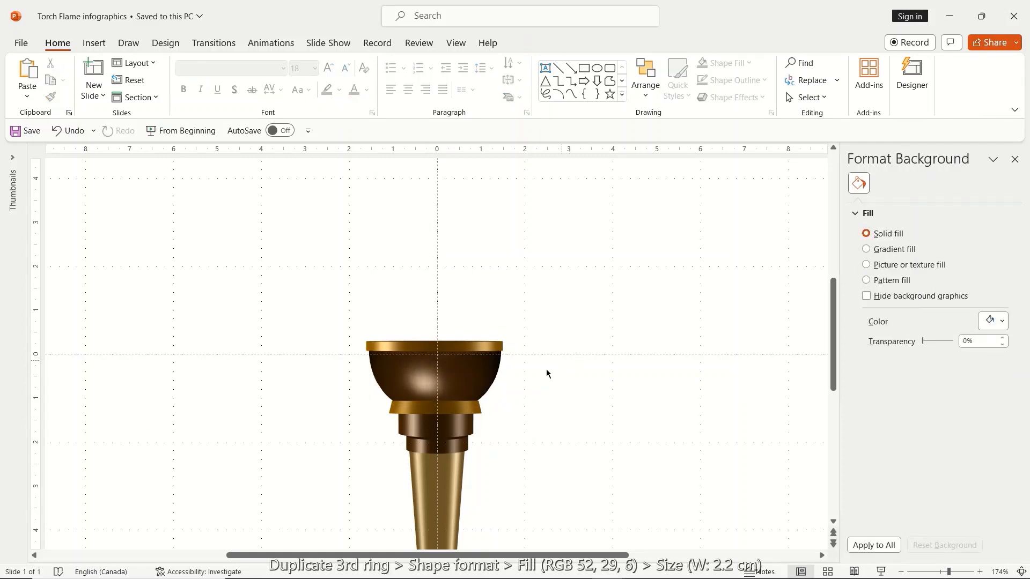
Duplicate the gold ring directly below the bowl and move the copy to the empty area above and right of the torch.
{"action": "left_click", "coordinate": [479, 405]}
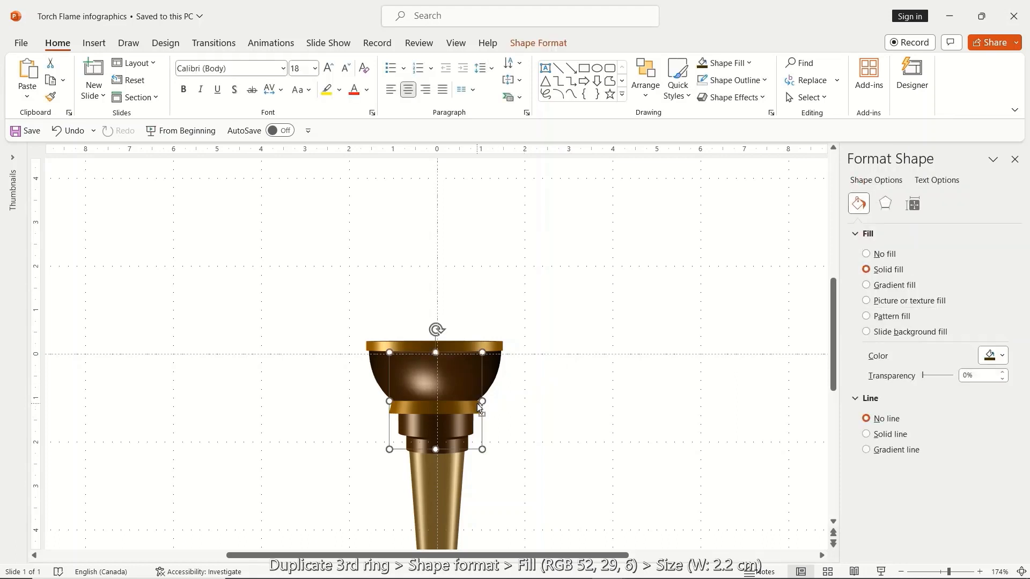
{"action": "key", "text": "ctrl+d"}
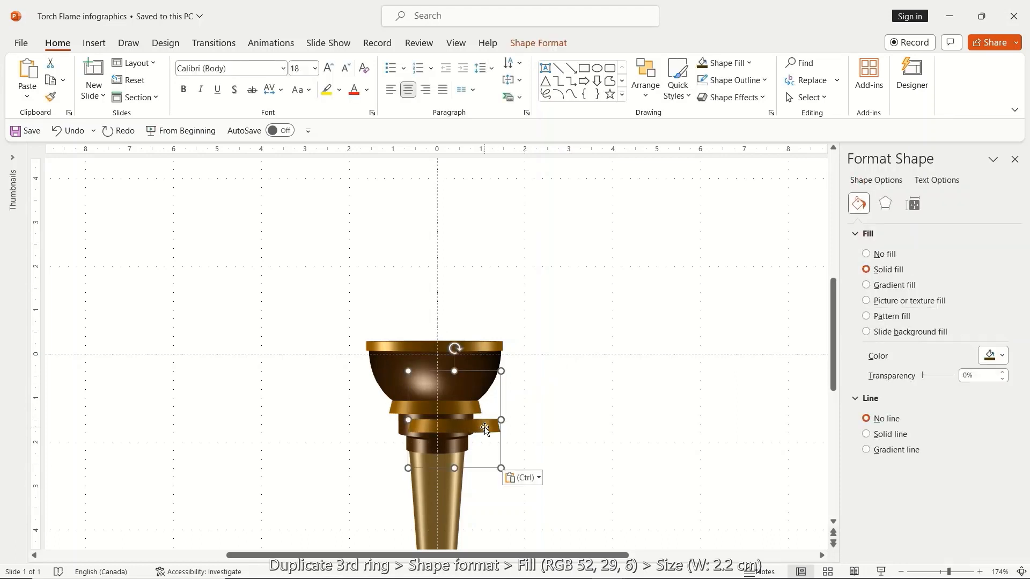
{"action": "left_click_drag", "start_coordinate": [484, 427], "coordinate": [651, 274]}
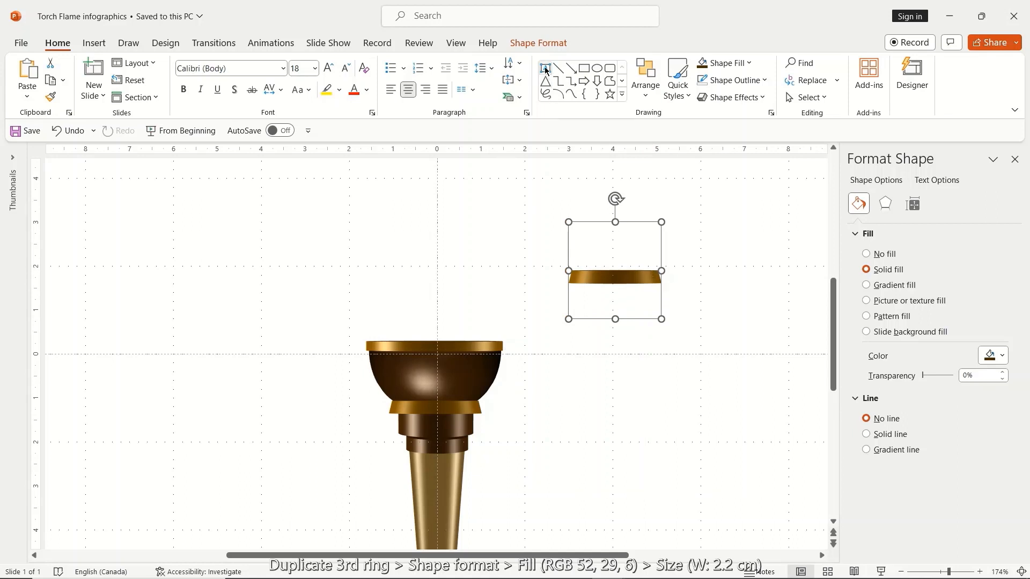
Fill the duplicated ring with the custom colour RGB 52, 29, 6.
{"action": "left_click", "coordinate": [538, 43]}
{"action": "left_click", "coordinate": [375, 64]}
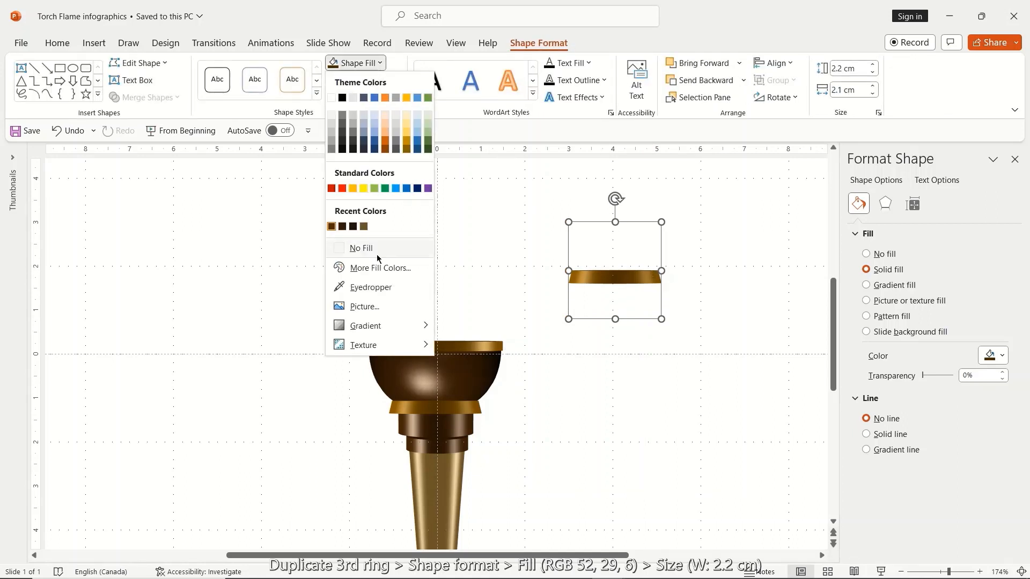
{"action": "left_click", "coordinate": [376, 269]}
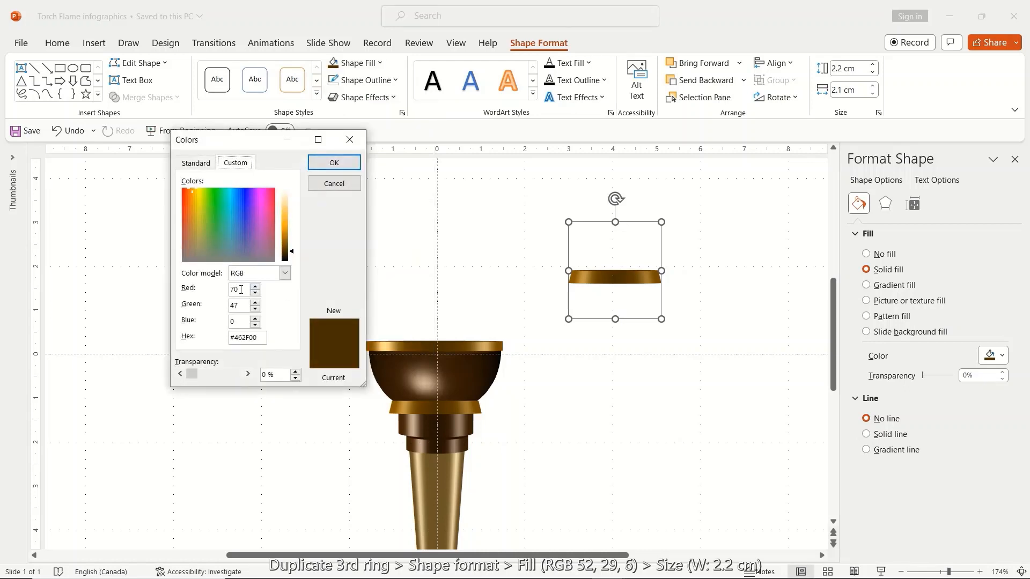
{"action": "double_click", "coordinate": [241, 290]}
{"action": "type", "text": "5"}
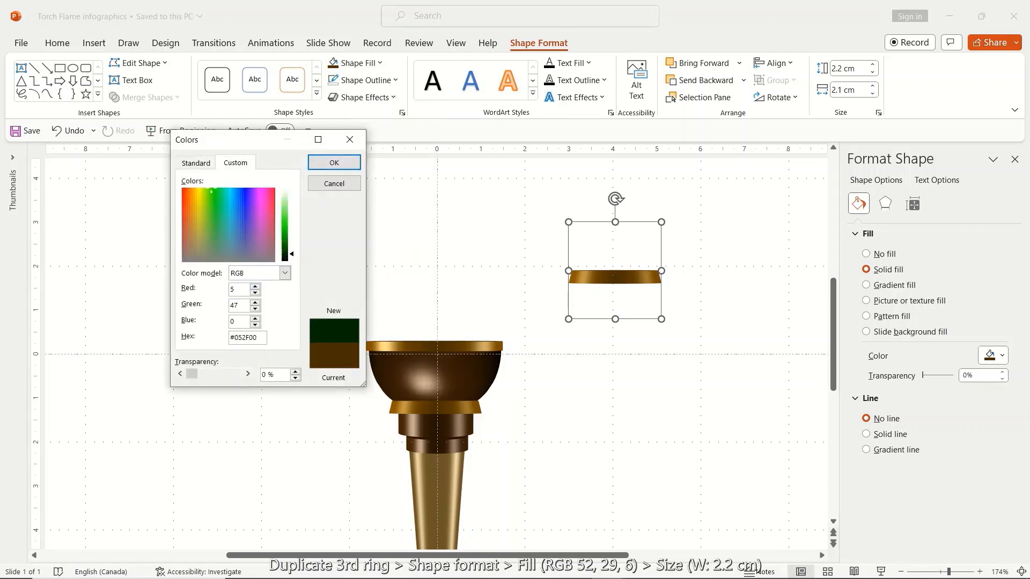
{"action": "type", "text": "2"}
{"action": "key", "text": "Tab"}
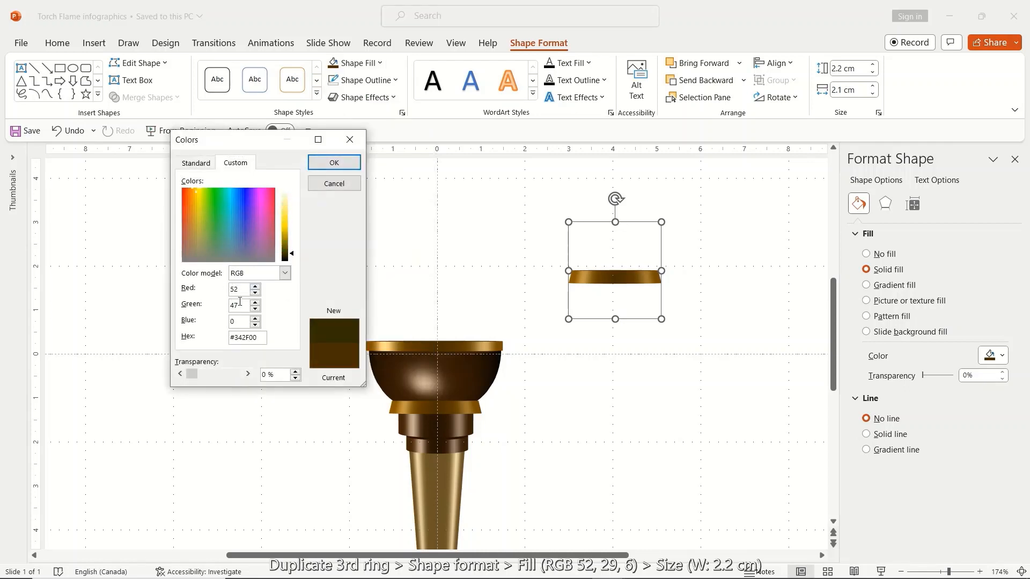
{"action": "type", "text": "2"}
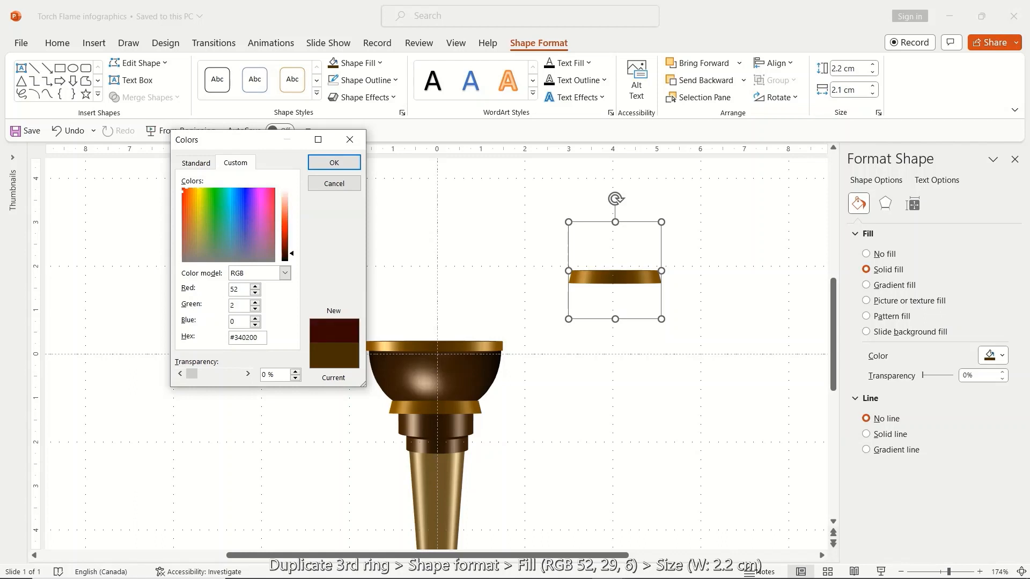
{"action": "type", "text": "9"}
{"action": "key", "text": "Tab"}
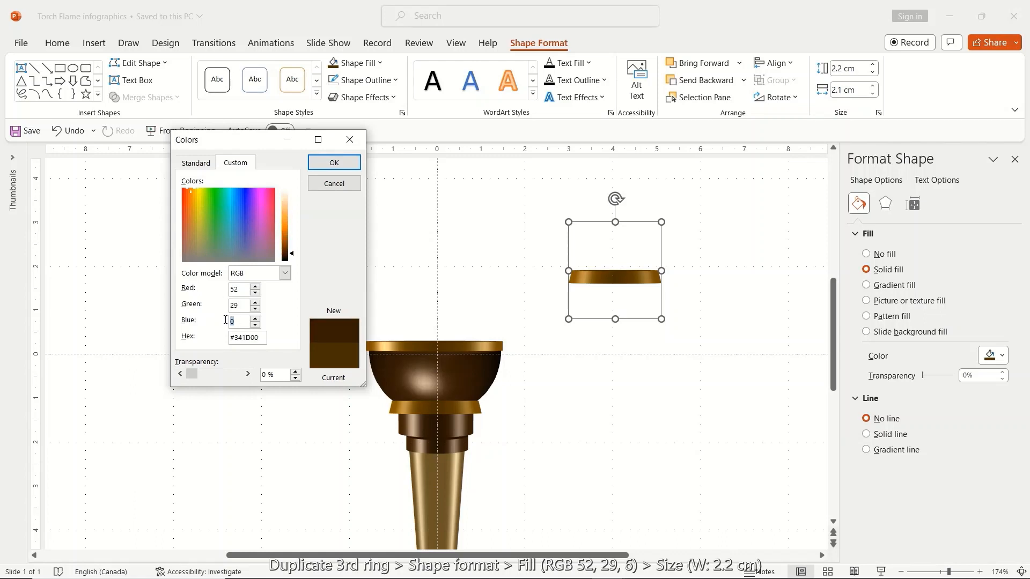
{"action": "type", "text": "6"}
{"action": "left_click", "coordinate": [317, 164]}
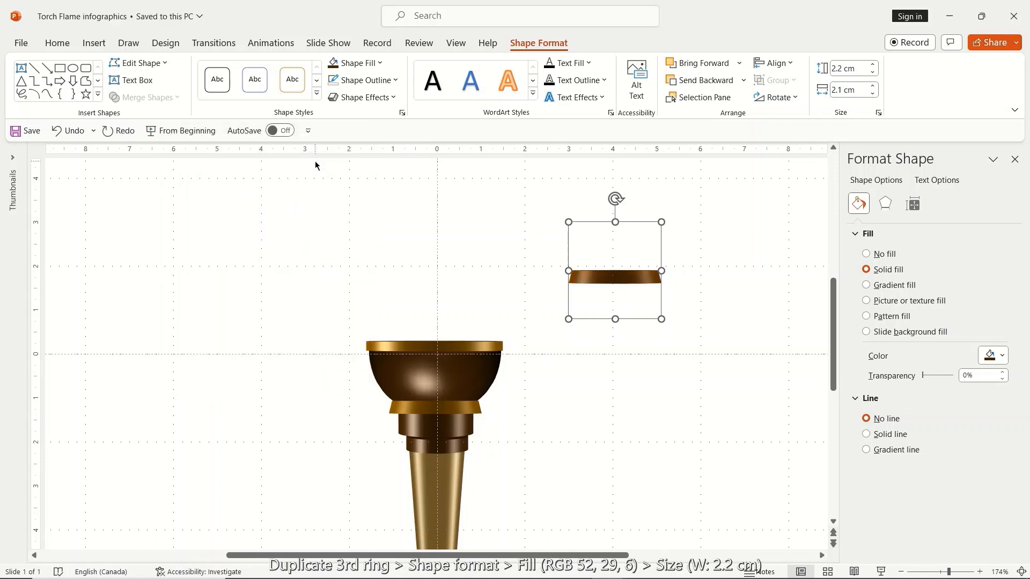
Set the duplicated dark brown ring's width to 2.2 cm.
{"action": "left_click", "coordinate": [841, 91]}
{"action": "type", "text": "2.2"}
{"action": "key", "text": "Return"}
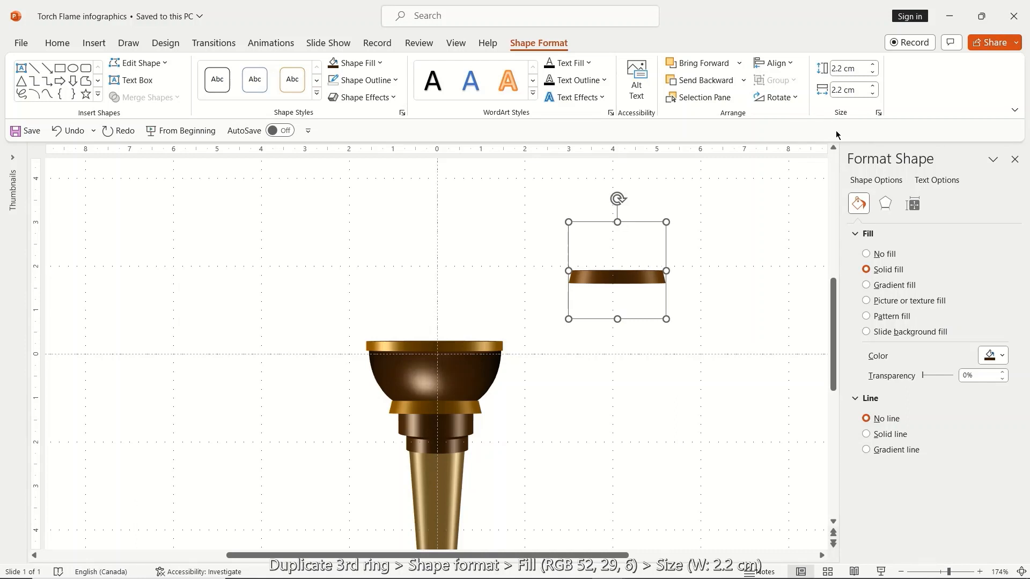
Set the dark brown ring's top bevel to 8.5 pt wide and 7.5 pt high.
{"action": "left_click", "coordinate": [886, 205]}
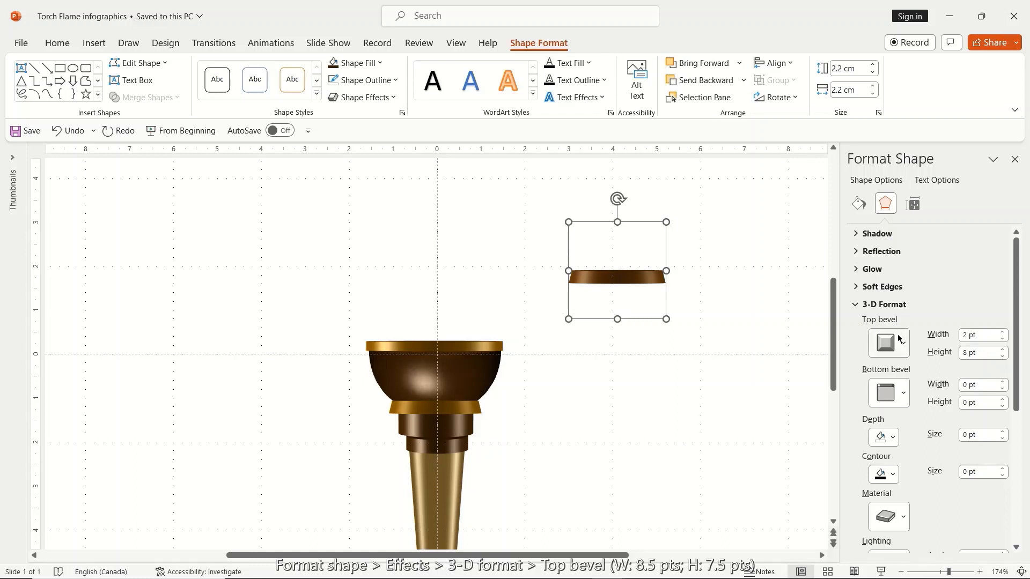
{"action": "left_click", "coordinate": [966, 337]}
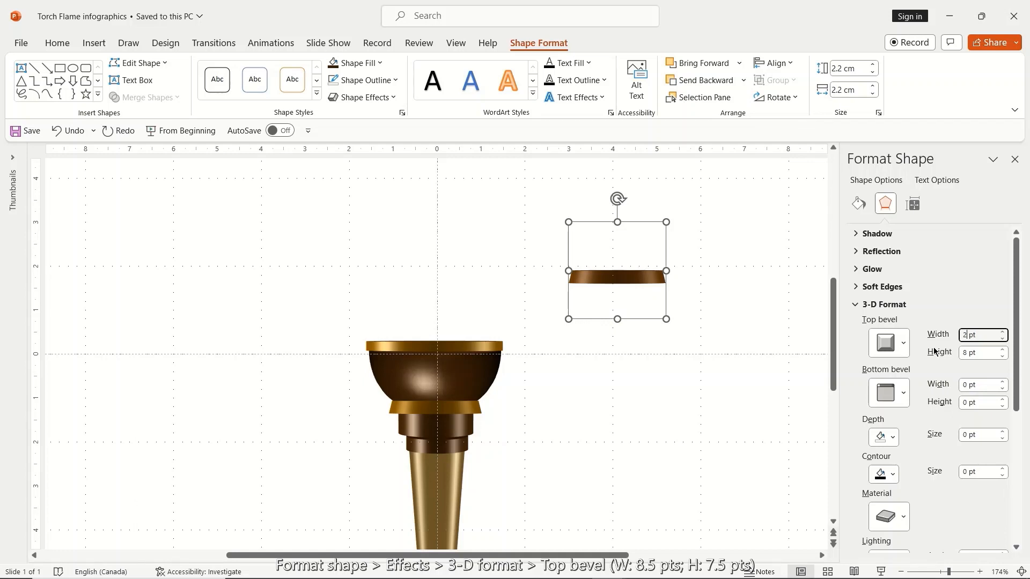
{"action": "key", "text": "BackSpace"}
{"action": "type", "text": "8"}
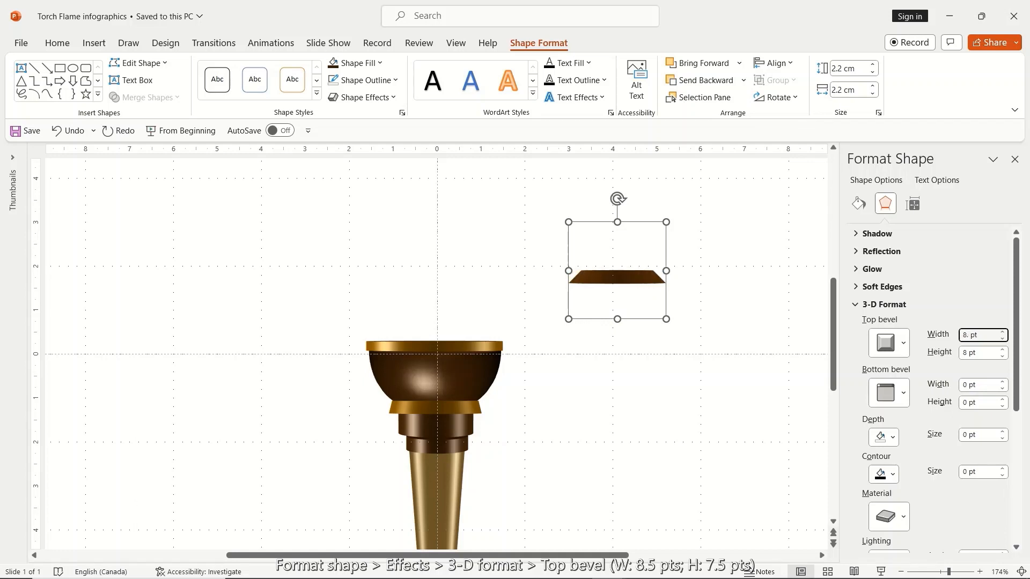
{"action": "type", "text": ".5"}
{"action": "left_click", "coordinate": [966, 352]}
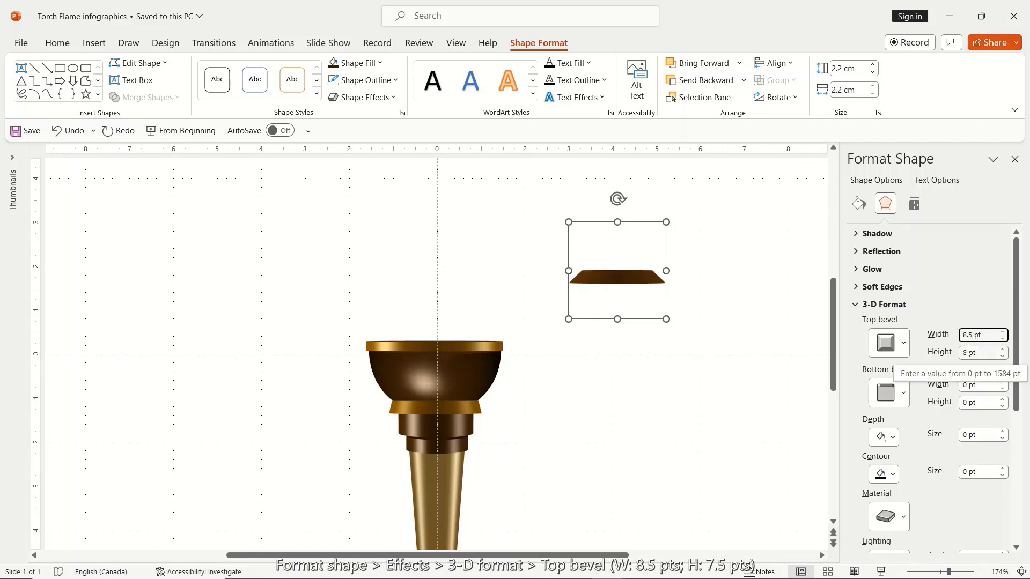
{"action": "key", "text": "BackSpace"}
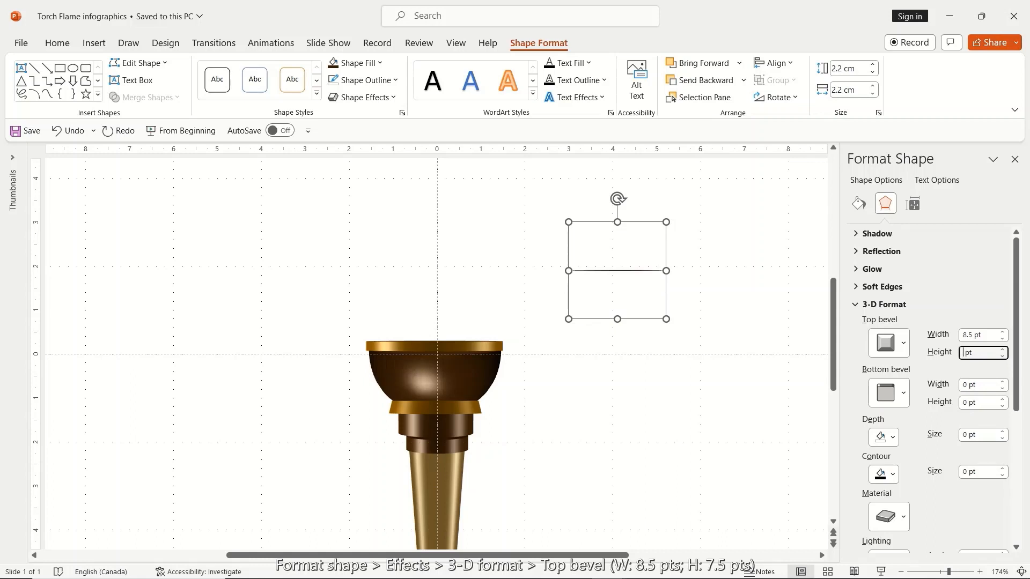
{"action": "type", "text": "7. "}
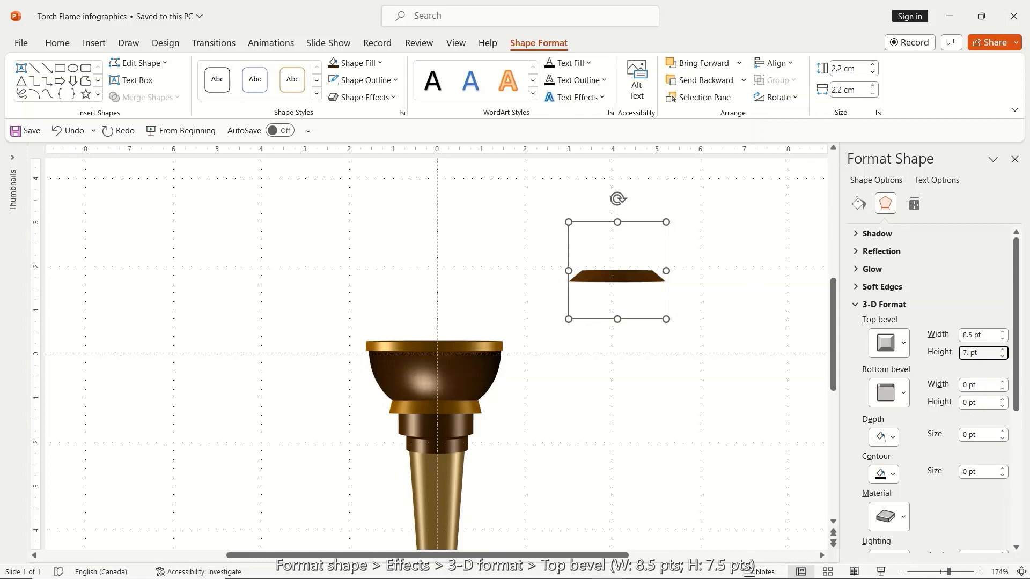
{"action": "type", "text": "5"}
Change the dark brown ring's 3-D lighting to the neutral Harsh preset.
{"action": "scroll", "coordinate": [934, 505], "scroll_direction": "down", "scroll_amount": 1}
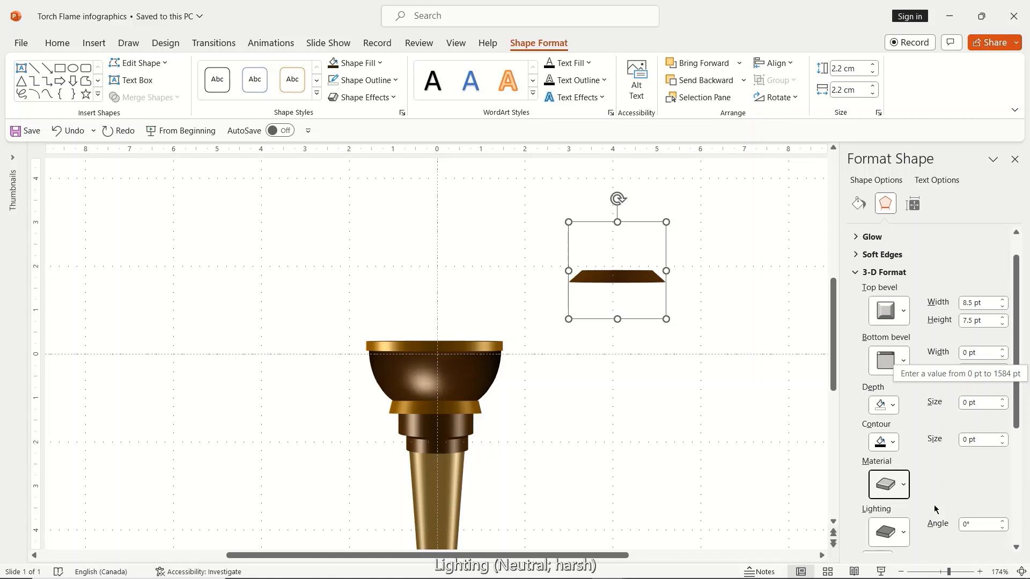
{"action": "scroll", "coordinate": [934, 505], "scroll_direction": "down", "scroll_amount": 1}
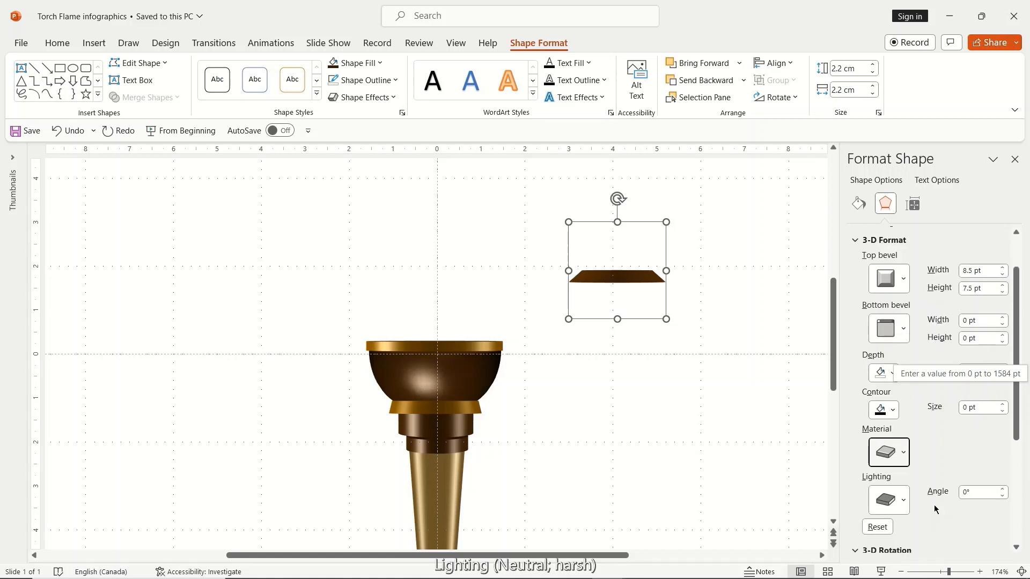
{"action": "left_click", "coordinate": [904, 501]}
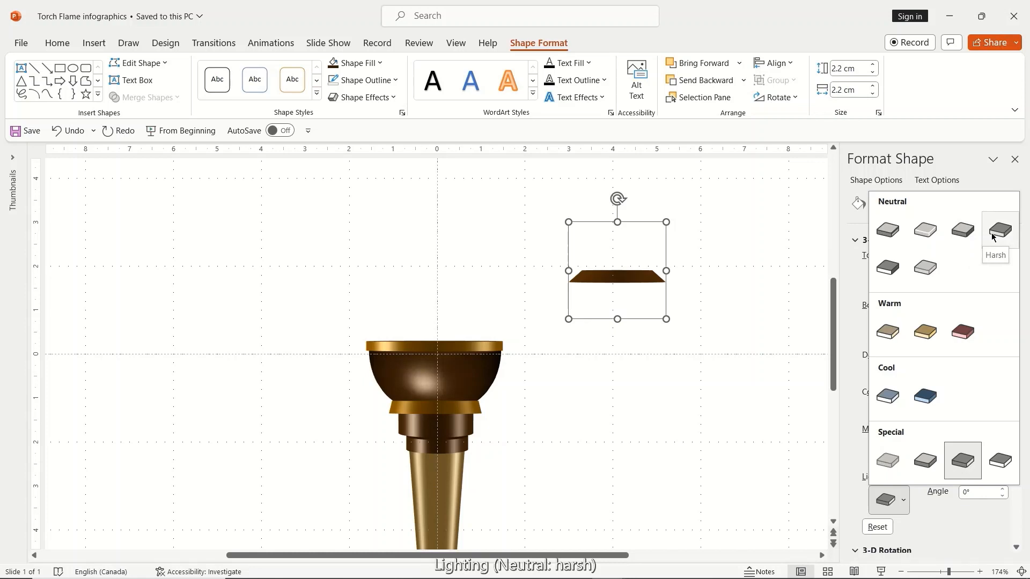
{"action": "left_click", "coordinate": [993, 238]}
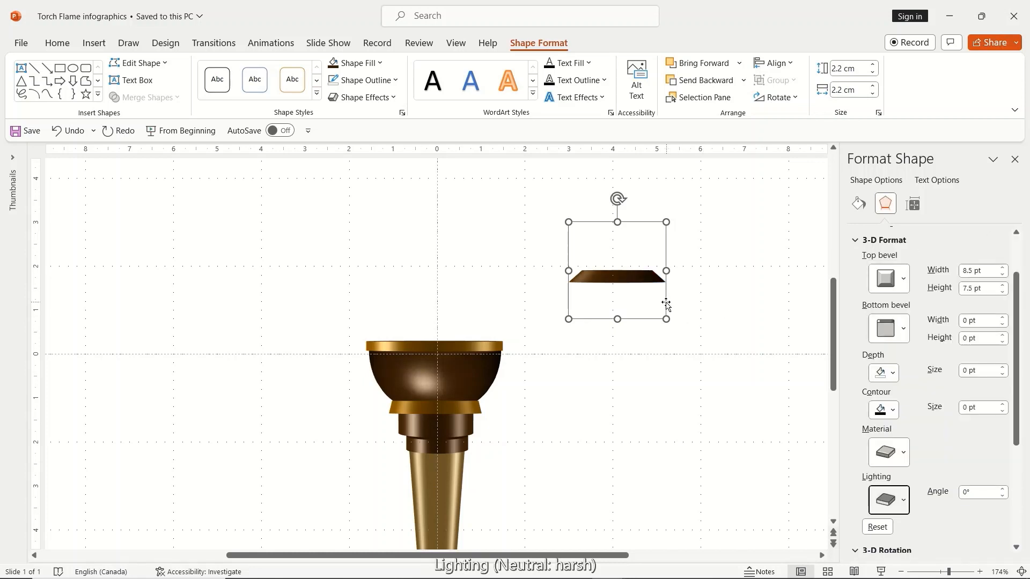
Move the dark bevelled ring to just above the torch's gold rim, centred on it, and nudge the rim slightly down.
{"action": "left_click_drag", "start_coordinate": [666, 302], "coordinate": [481, 356]}
{"action": "left_click", "coordinate": [492, 363]}
{"action": "key", "text": "ctrl+z"}
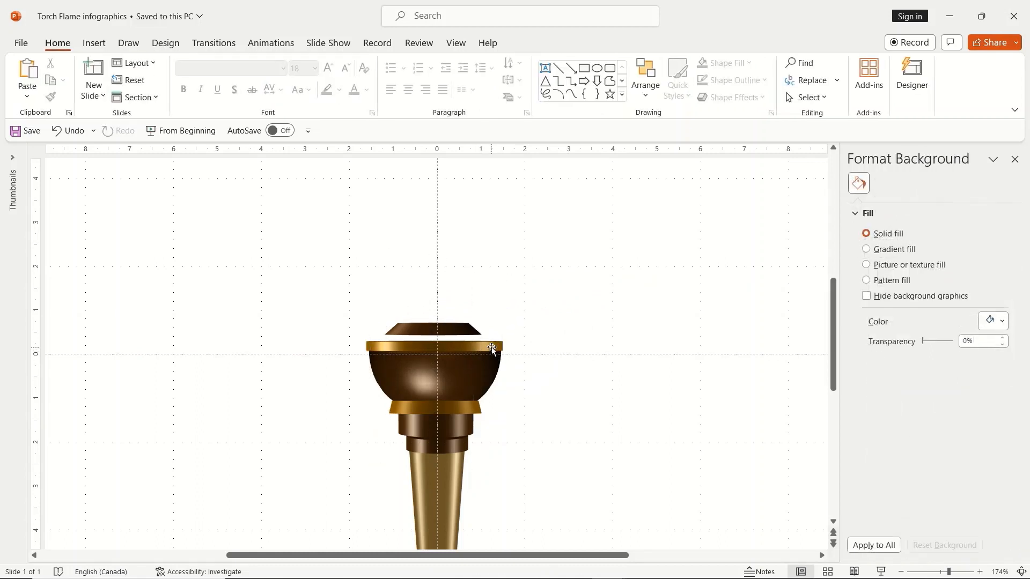
{"action": "left_click", "coordinate": [492, 346]}
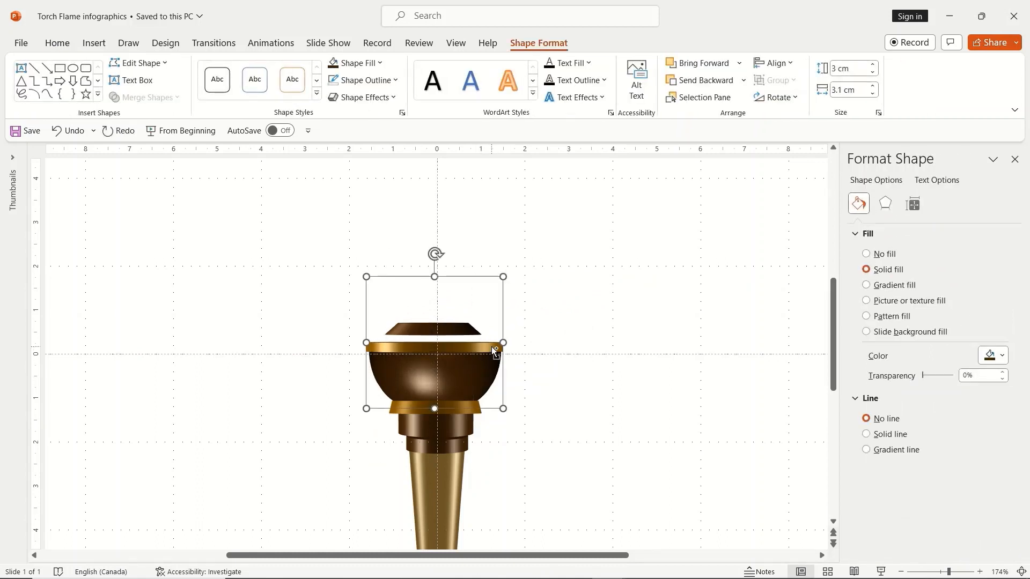
Nudge the dark bevelled ring down until it rests on the gold rim, and send it to the back.
{"action": "left_click", "coordinate": [449, 328]}
{"action": "key", "text": "ctrl+Down"}
{"action": "key", "text": "ctrl+Down"}
{"action": "key", "text": "ctrl+Down"}
{"action": "key", "text": "ctrl+Down"}
{"action": "key", "text": "ctrl+Down"}
{"action": "key", "text": "ctrl+Down"}
{"action": "key", "text": "ctrl+Down"}
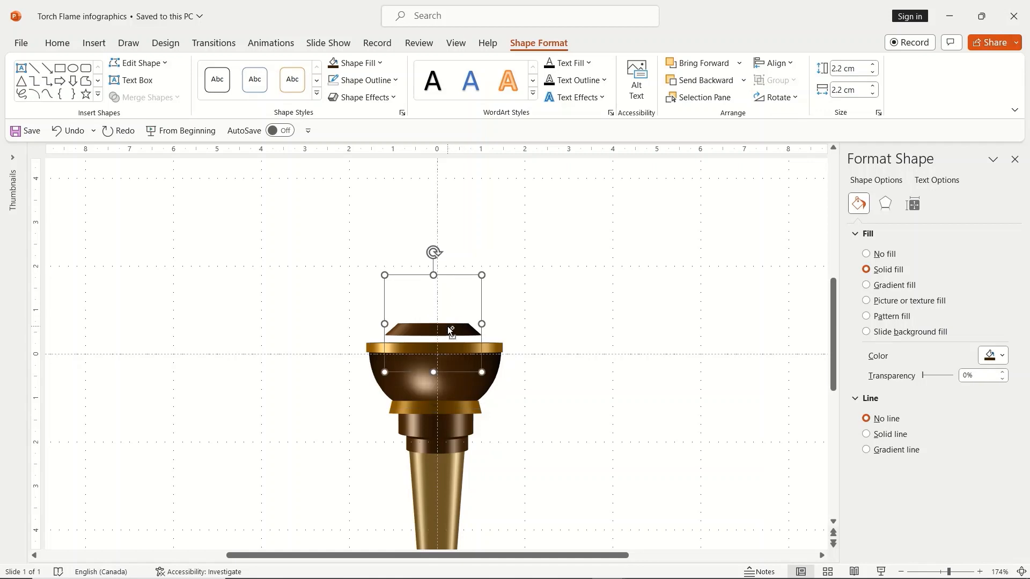
{"action": "key", "text": "ctrl+Down"}
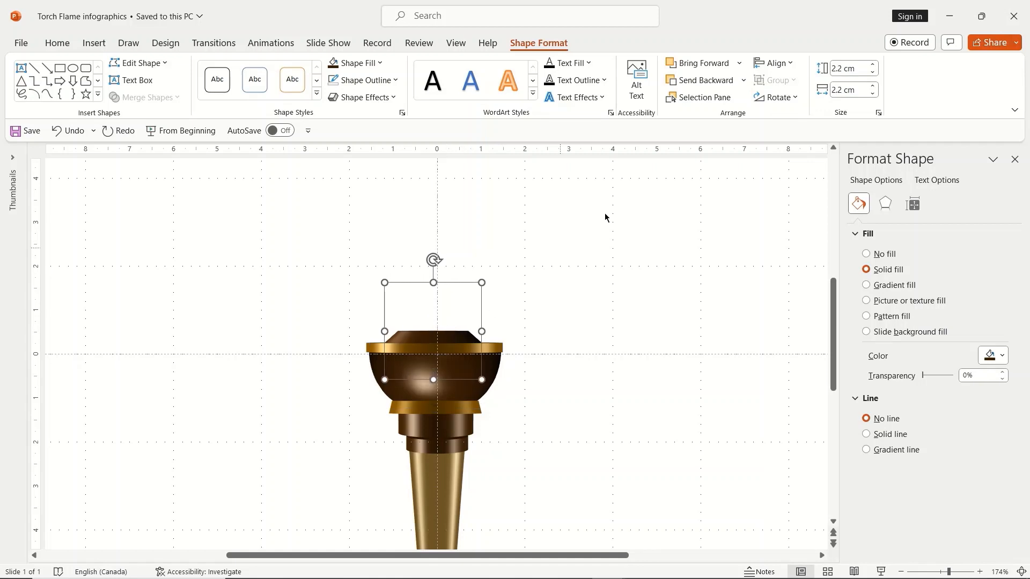
{"action": "left_click", "coordinate": [744, 81]}
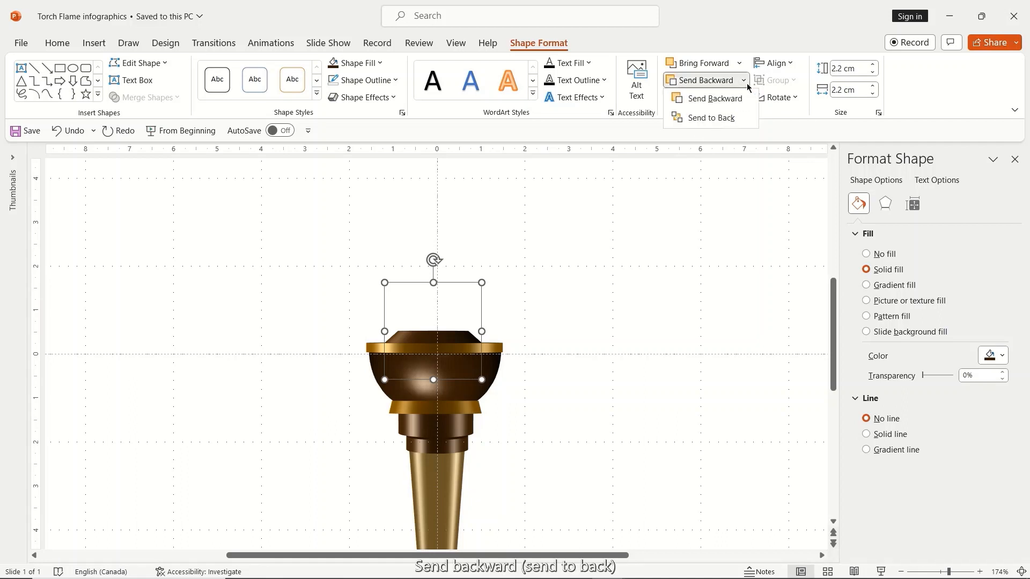
{"action": "left_click", "coordinate": [730, 119]}
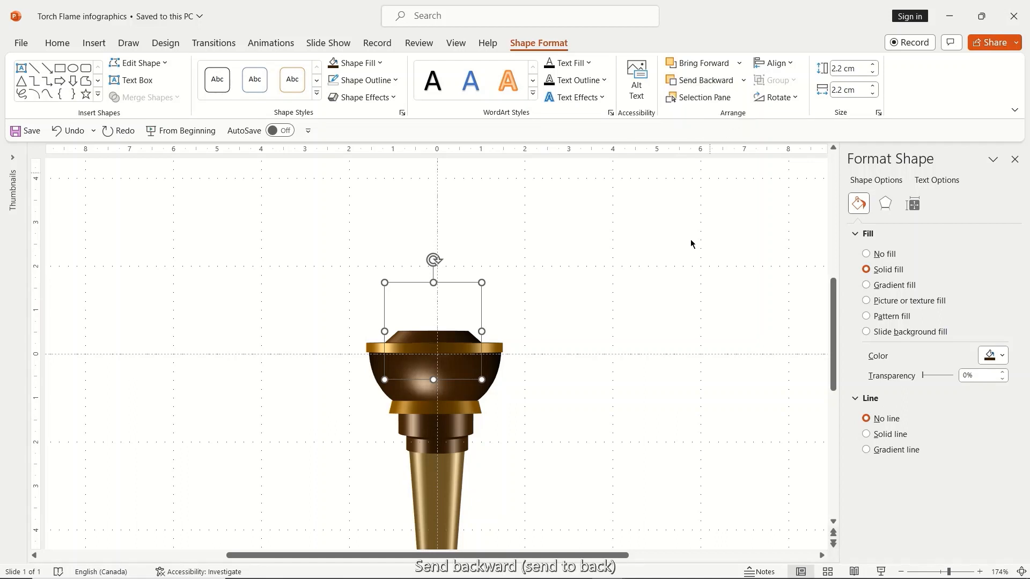
Select all the torch parts from the handle to the top ring, align them with Align Center, and group them into one object.
{"action": "left_click", "coordinate": [685, 287]}
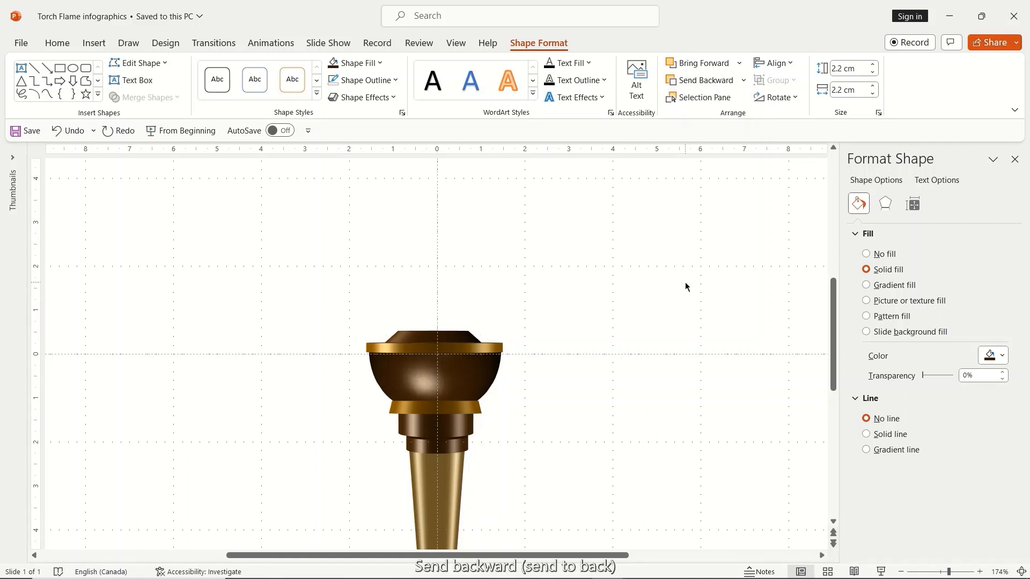
{"action": "left_click", "coordinate": [940, 573]}
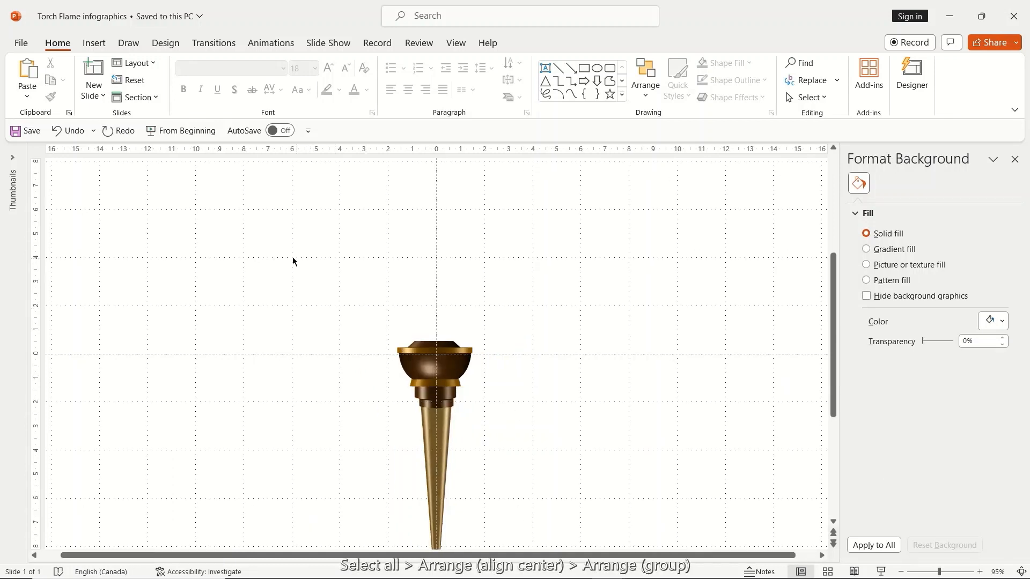
{"action": "left_click_drag", "start_coordinate": [282, 257], "coordinate": [587, 546]}
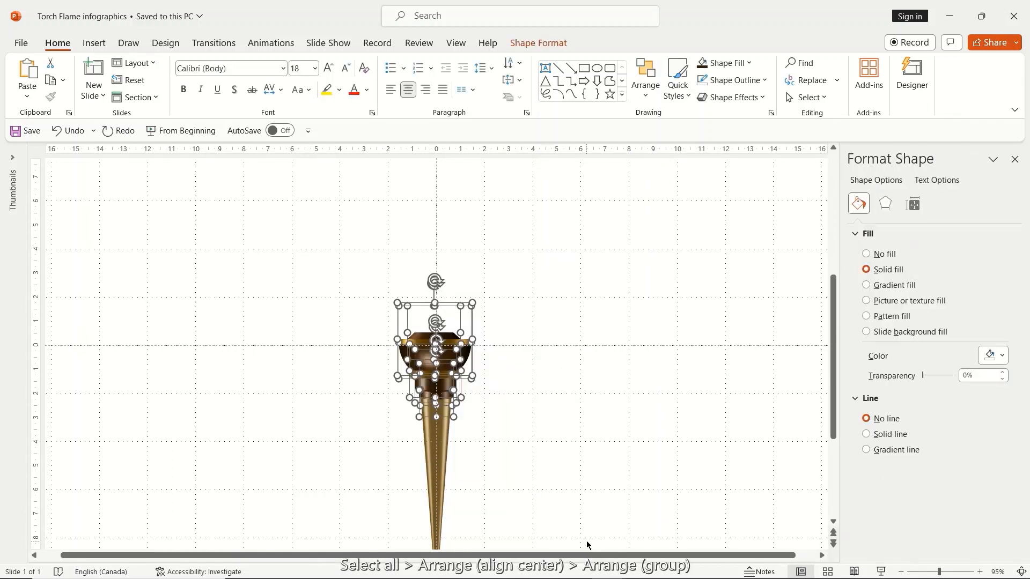
{"action": "left_click", "coordinate": [646, 84]}
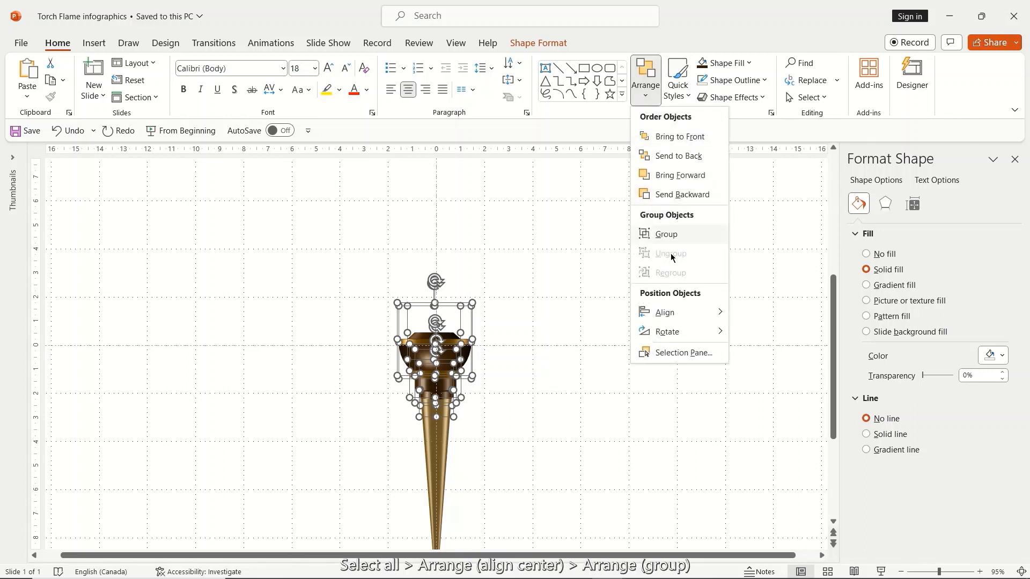
{"action": "mouse_move", "coordinate": [671, 313]}
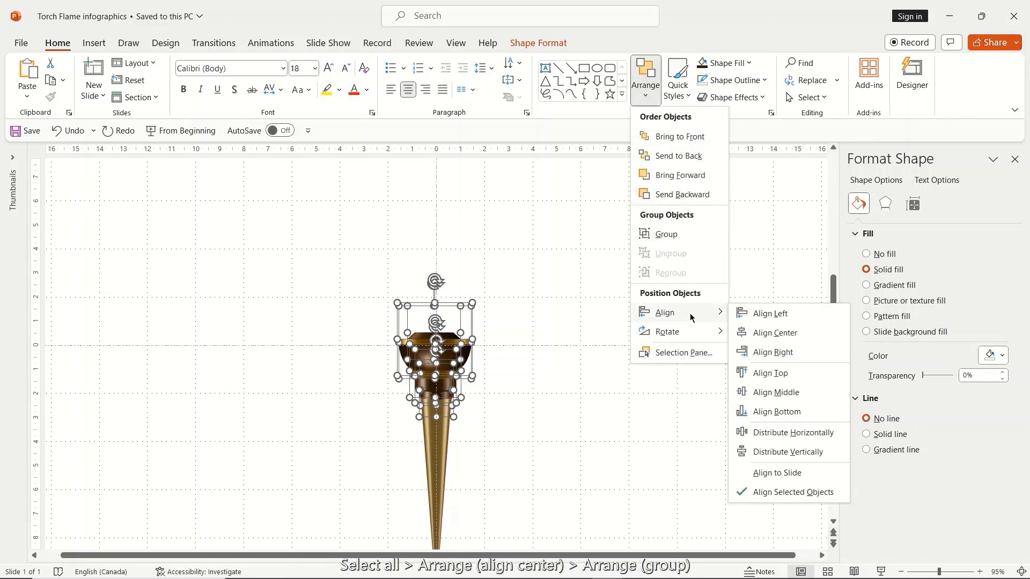
{"action": "left_click", "coordinate": [760, 335]}
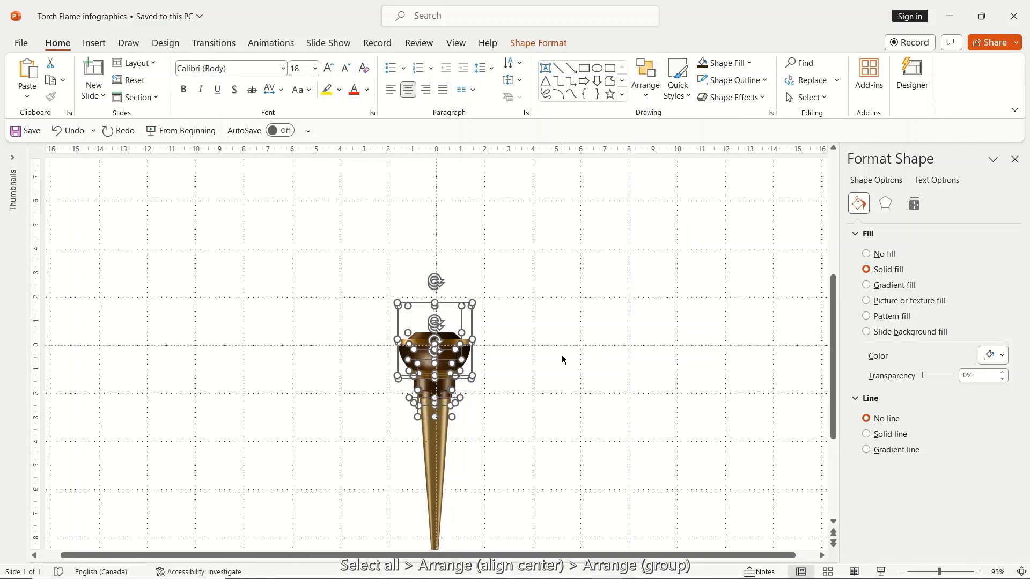
{"action": "left_click", "coordinate": [643, 81]}
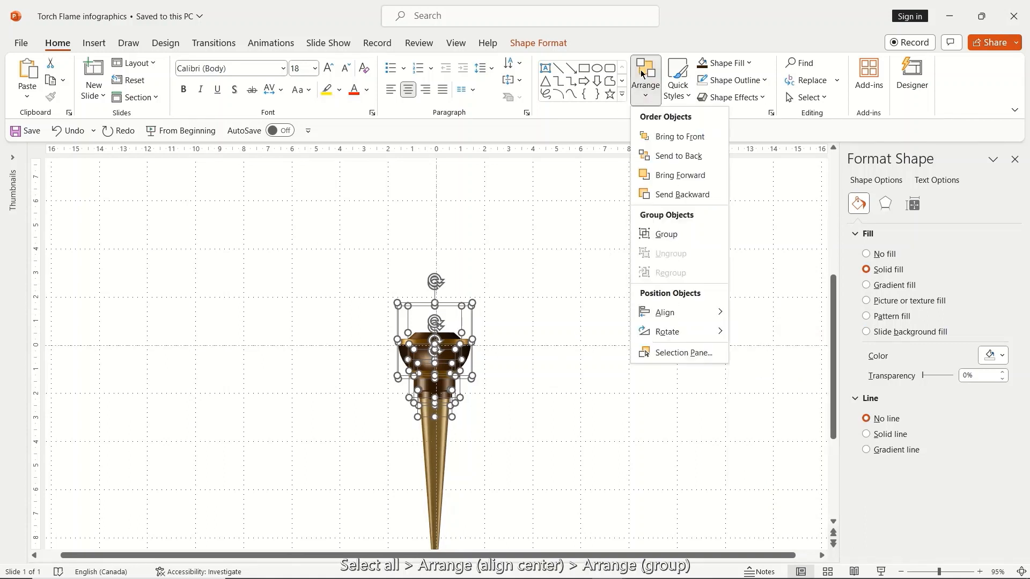
{"action": "left_click", "coordinate": [664, 237]}
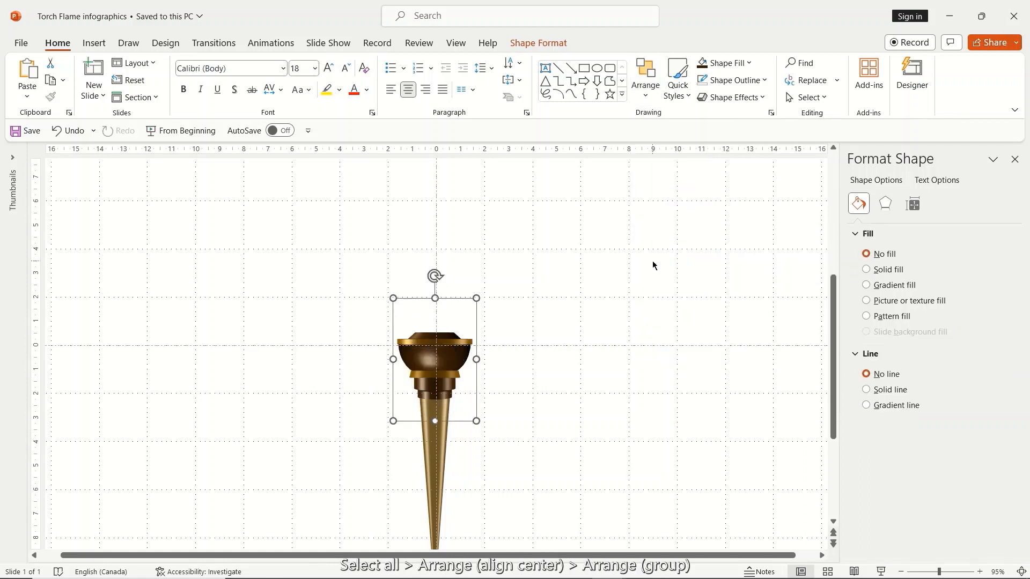